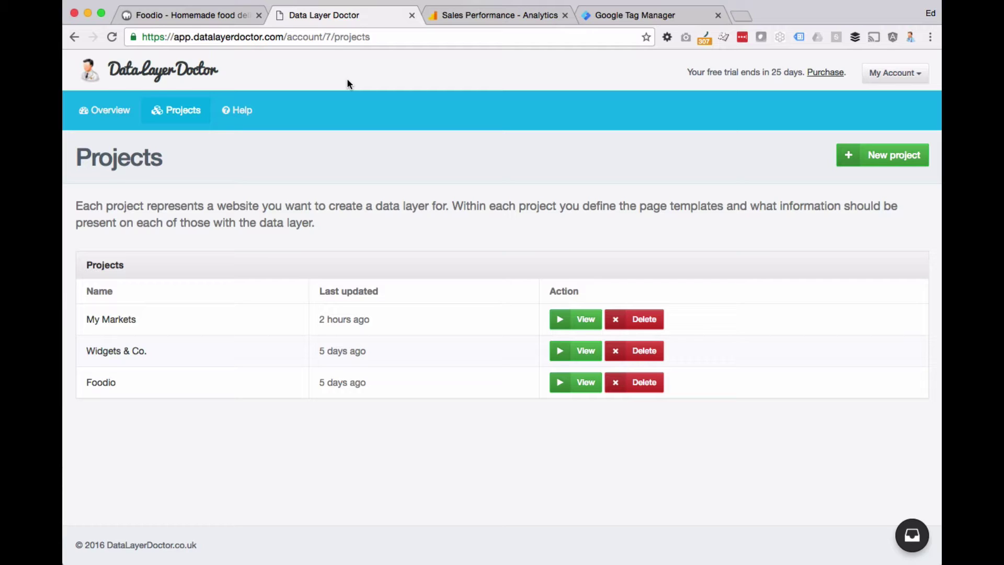
# Buy the Pasta bake from the Foodio home page and check out to reach confirmation.html.
pyautogui.click(240, 20)
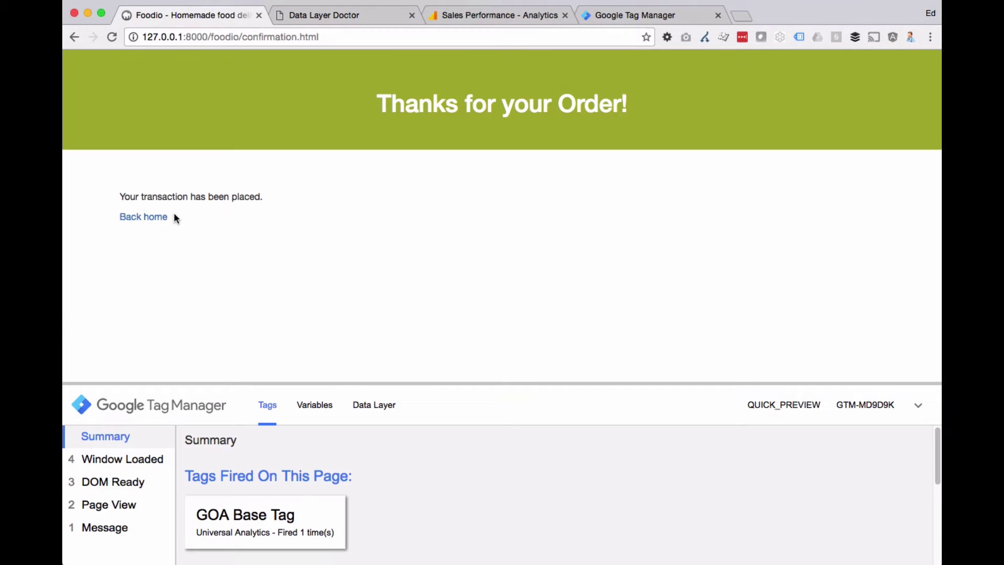
pyautogui.click(139, 217)
pyautogui.scroll(-10, 293, 309)
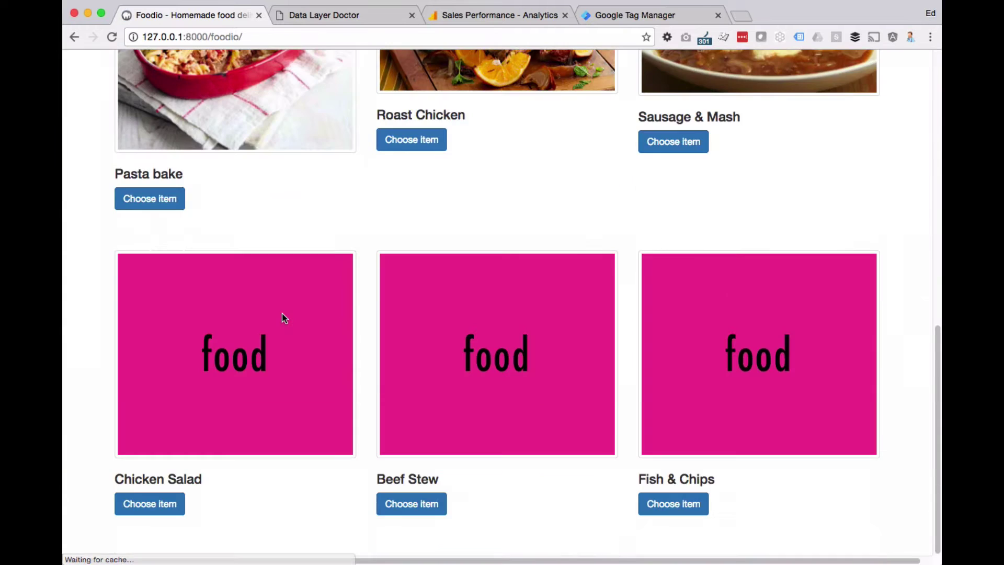
pyautogui.scroll(2, 226, 278)
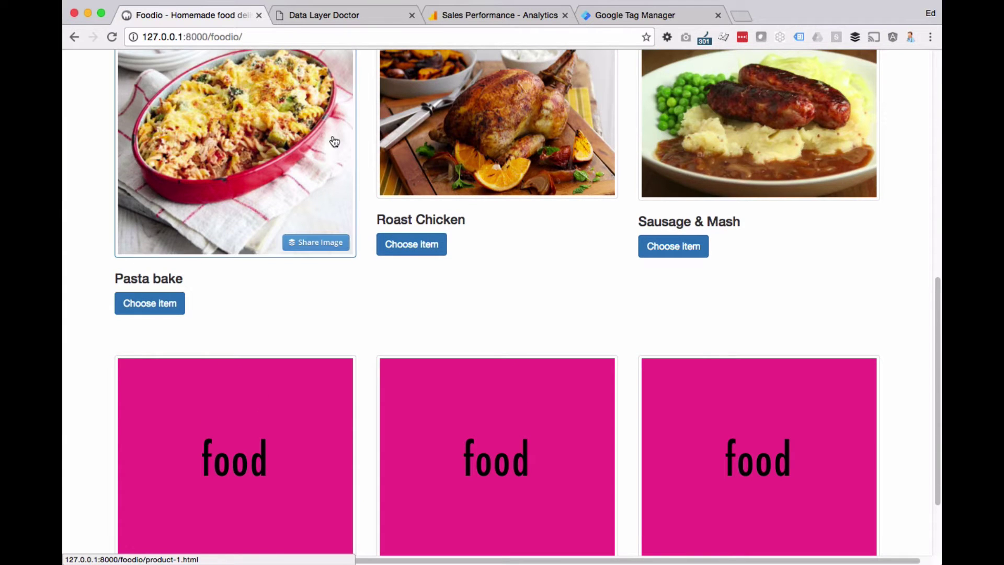
pyautogui.click(235, 183)
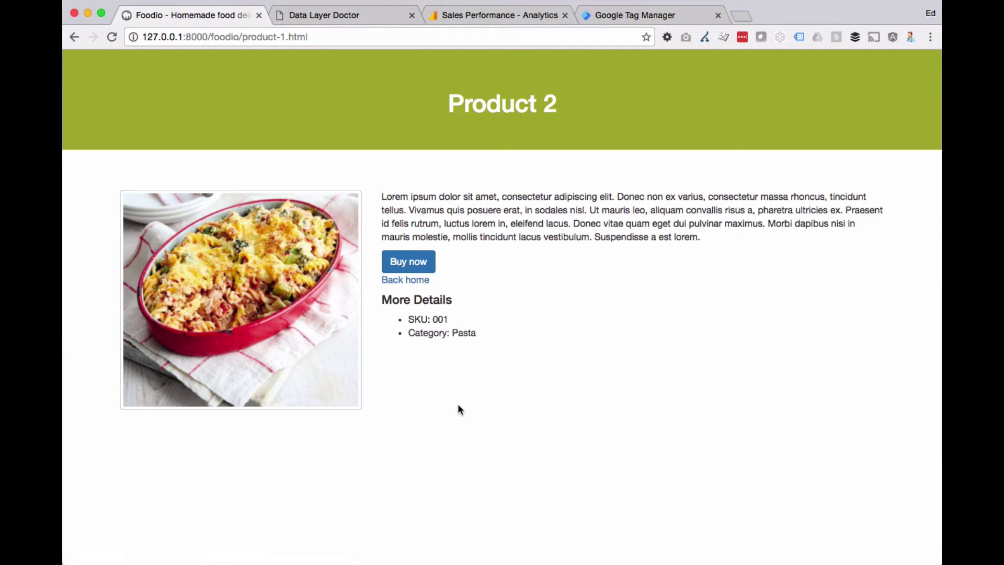
pyautogui.click(402, 262)
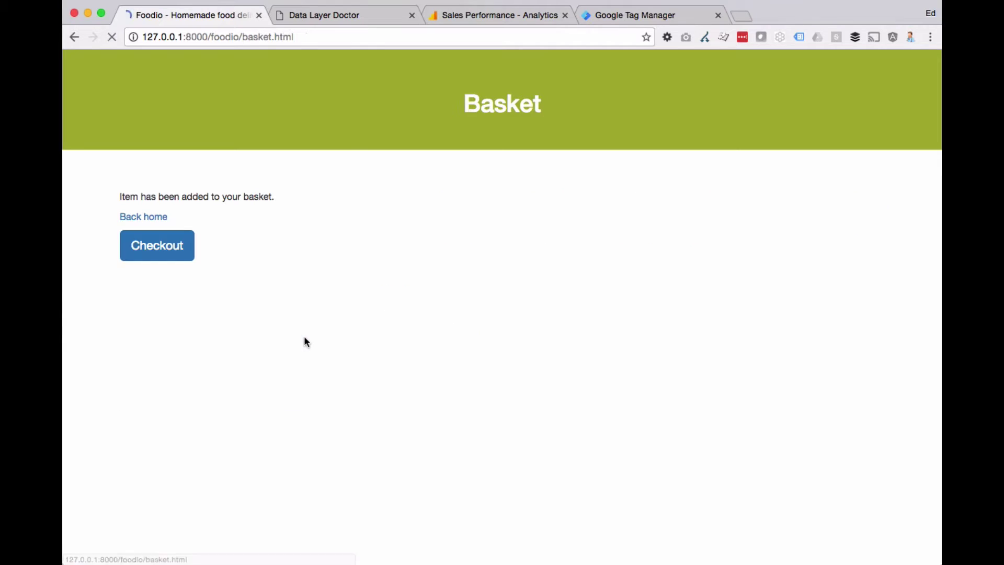
pyautogui.click(137, 253)
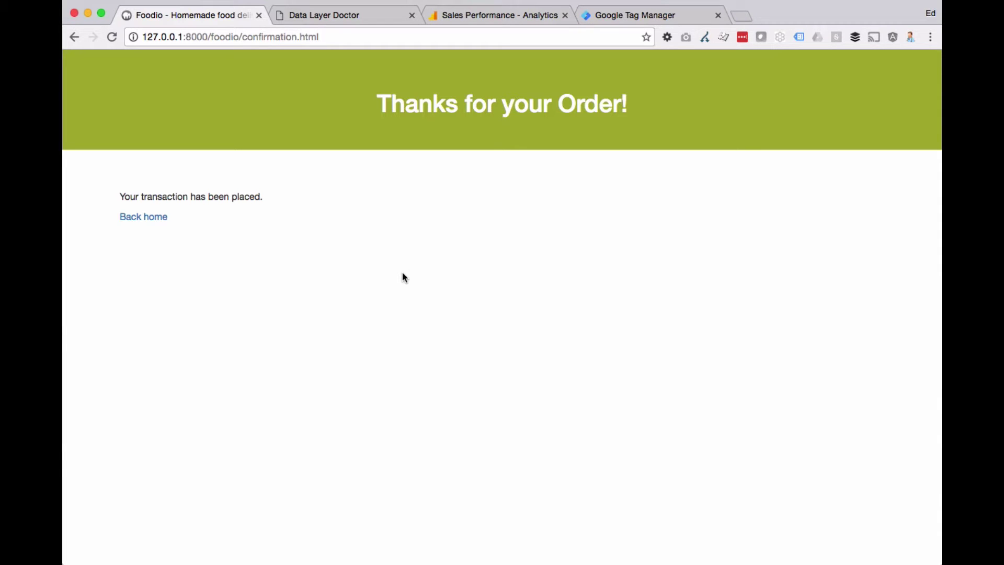
# Start a new placement in the Foodio project with trigger Sales Confirmation Page.
pyautogui.click(315, 14)
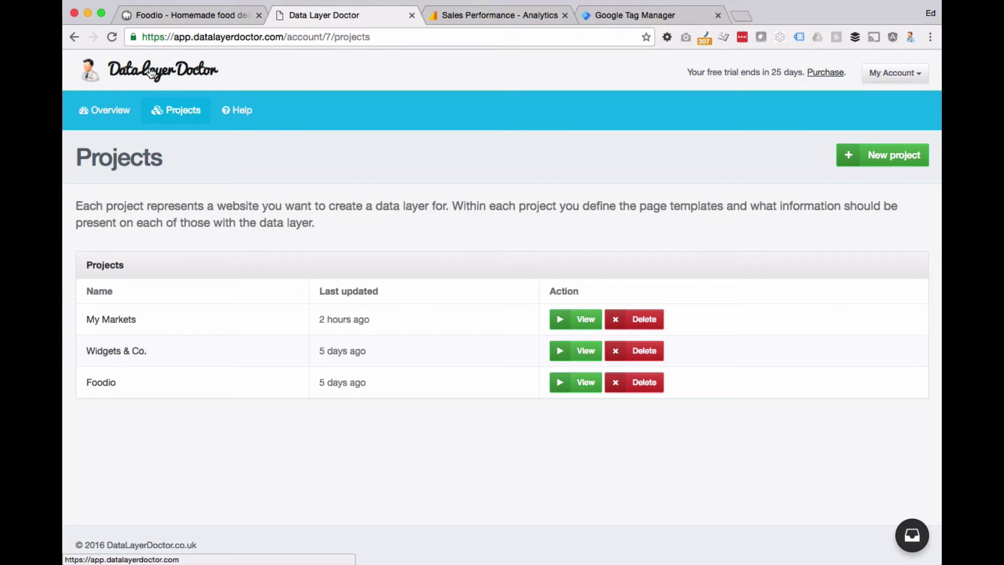
pyautogui.click(102, 386)
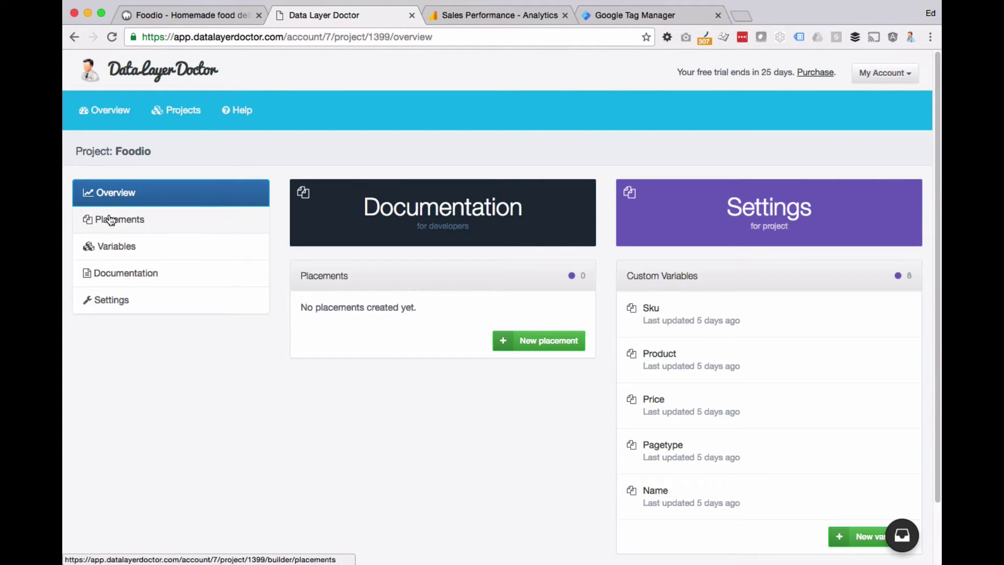
pyautogui.click(102, 218)
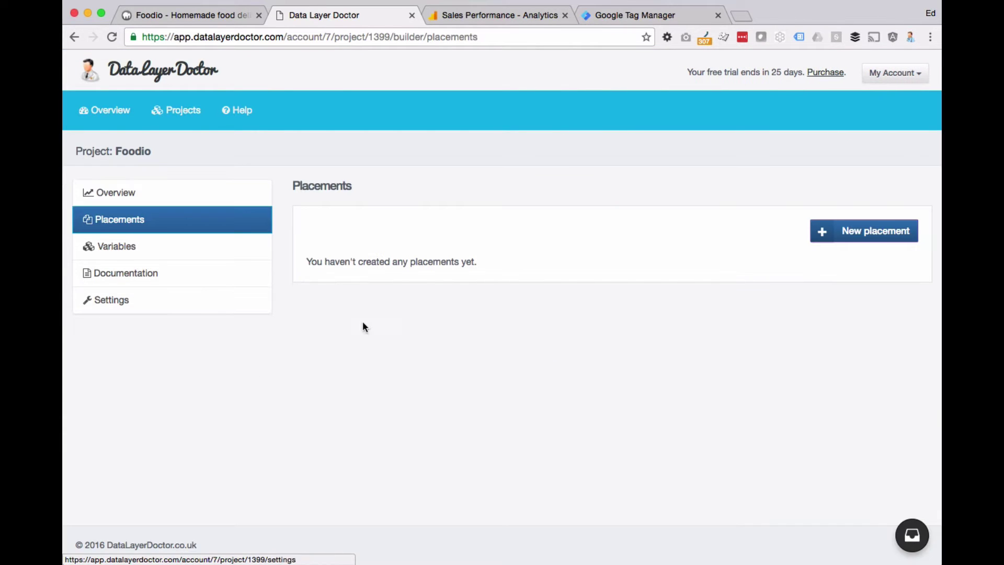
pyautogui.click(889, 233)
pyautogui.click(558, 352)
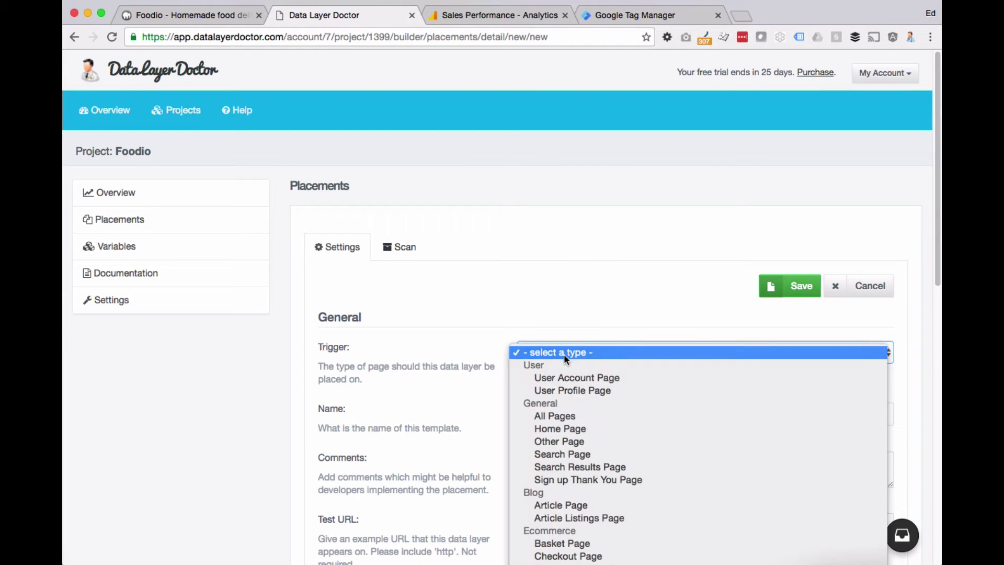
pyautogui.click(600, 545)
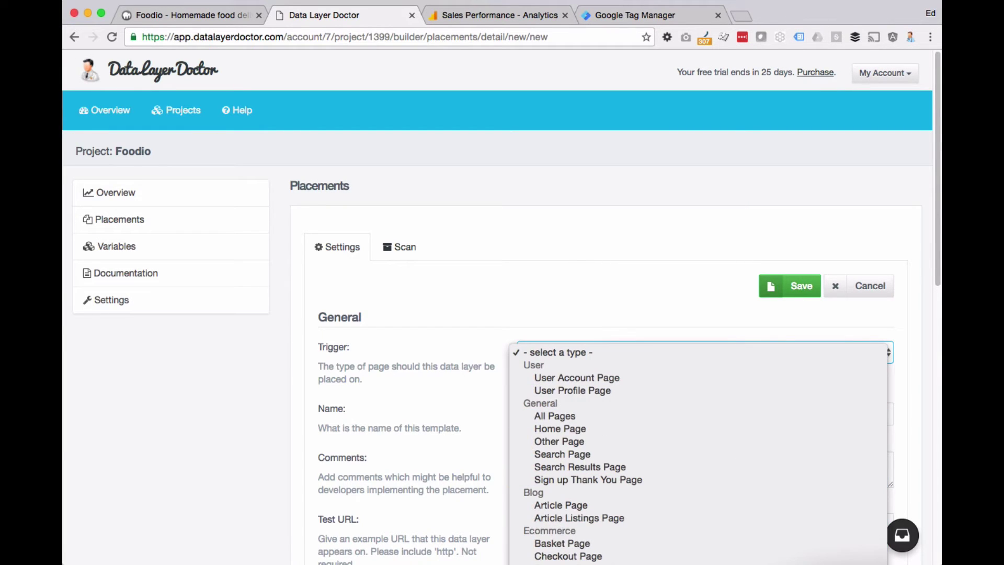
# Name the placement 'Order Placed'.
pyautogui.moveTo(525, 414); pyautogui.dragTo(607, 413)
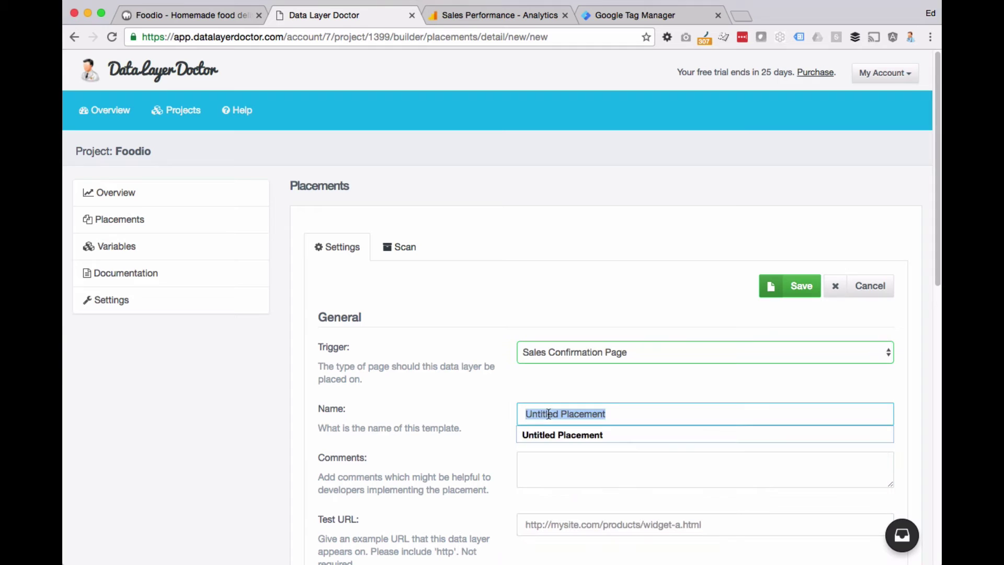
pyautogui.write('Order Placed')
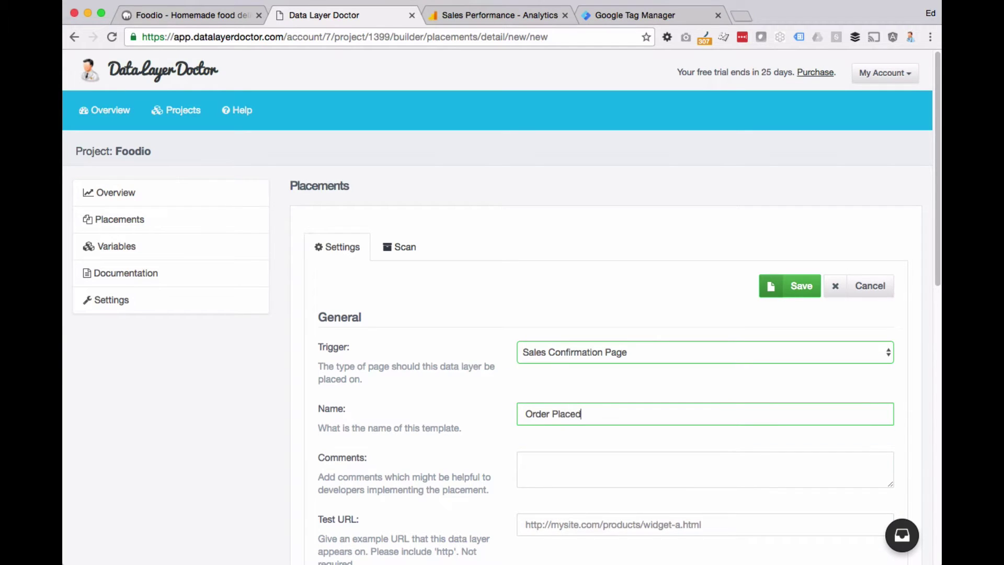
pyautogui.click(538, 400)
pyautogui.scroll(-3, 537, 386)
pyautogui.scroll(-5, 539, 386)
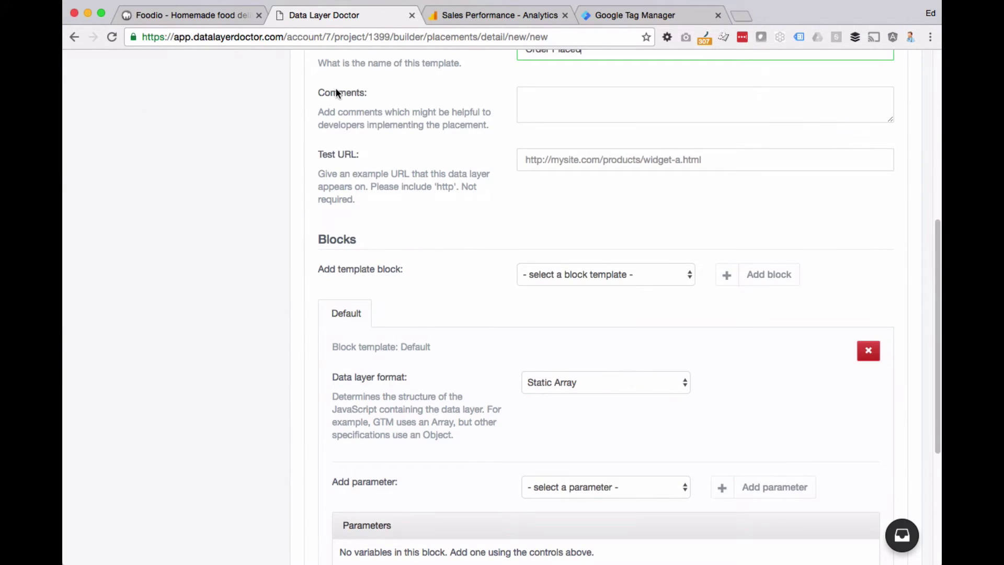
# Paste the Foodio confirmation page address into the placement's Test URL field.
pyautogui.click(213, 15)
pyautogui.click(212, 36)
pyautogui.hotkey('ctrl', 'c')
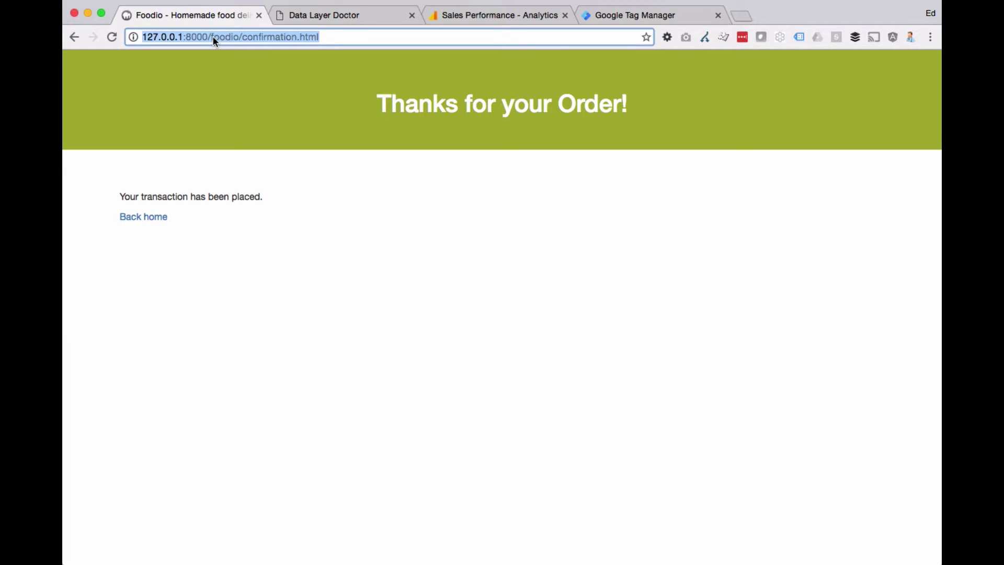
pyautogui.click(325, 11)
pyautogui.click(581, 157)
pyautogui.hotkey('ctrl', 'v')
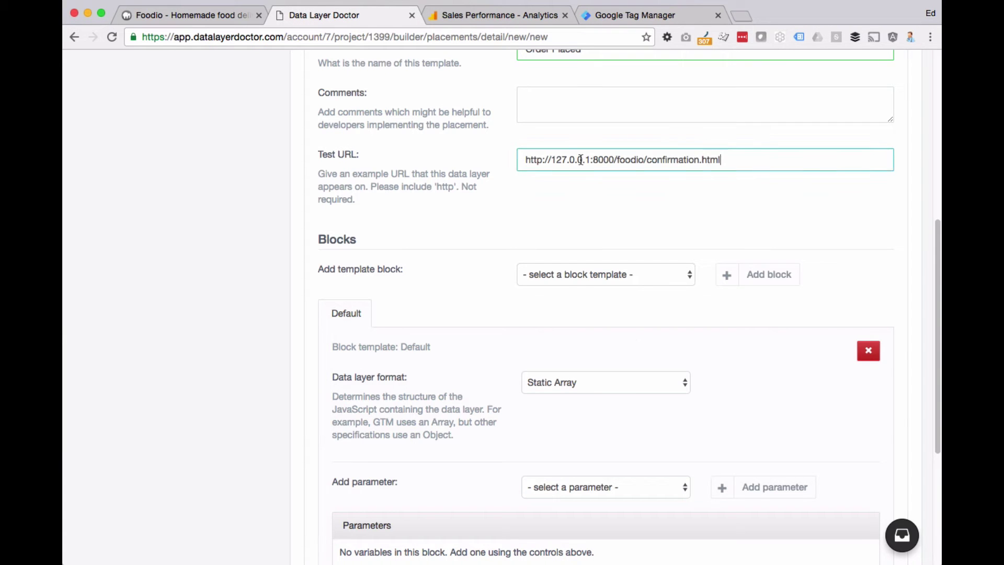
# Add the Purchase block template to the placement and remove the Default block.
pyautogui.scroll(1, 500, 238)
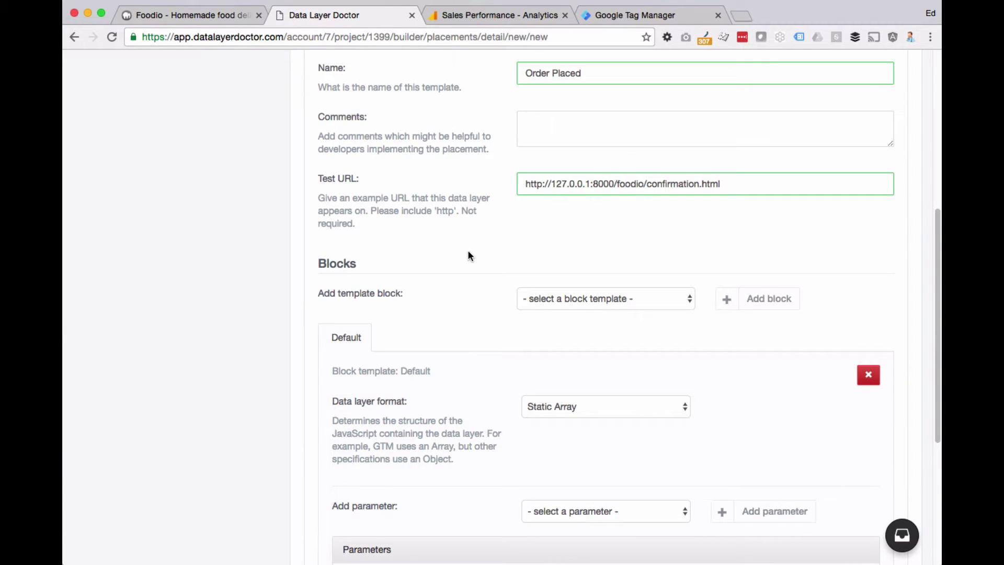
pyautogui.scroll(-5, 467, 254)
pyautogui.click(553, 181)
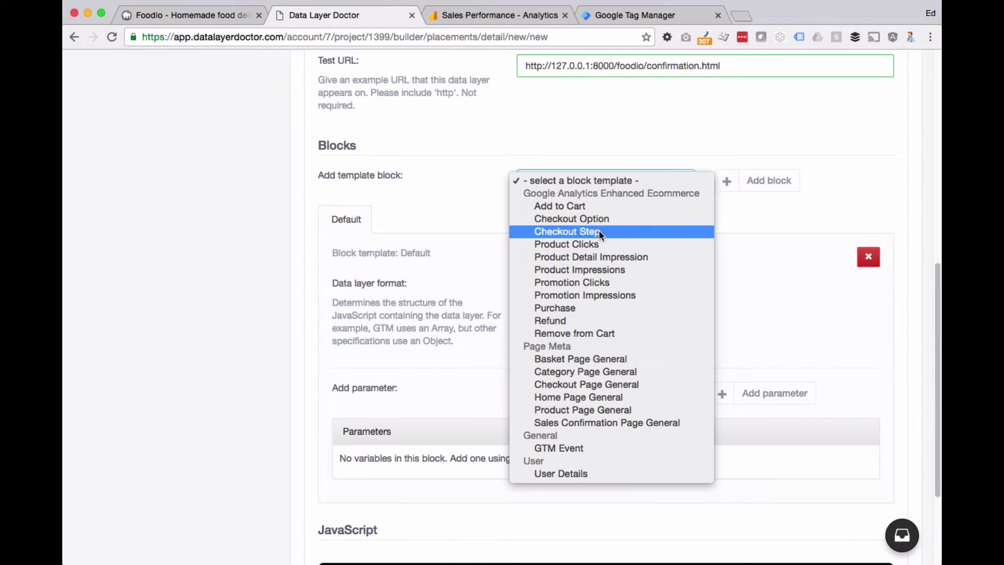
pyautogui.click(597, 308)
pyautogui.click(758, 180)
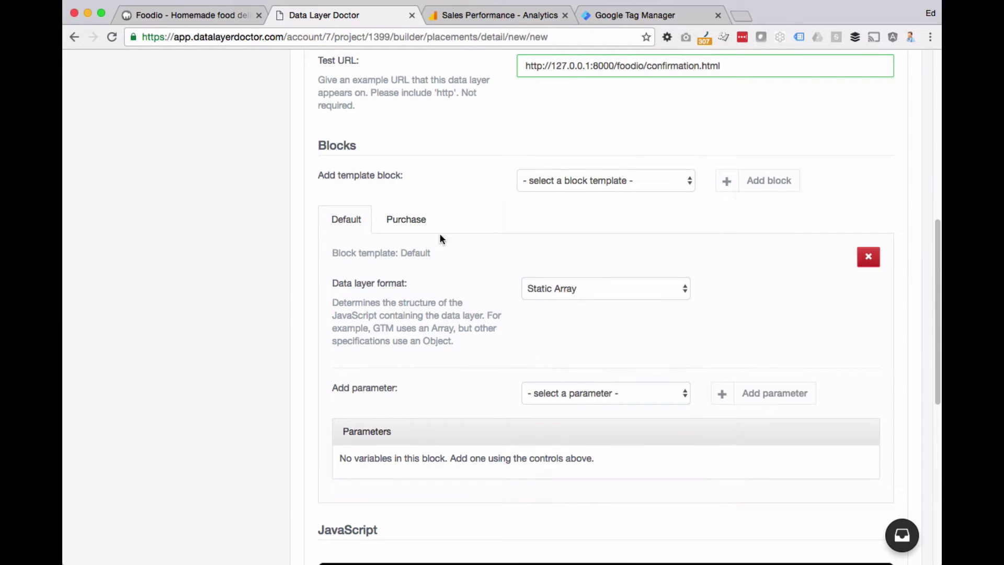
pyautogui.click(868, 257)
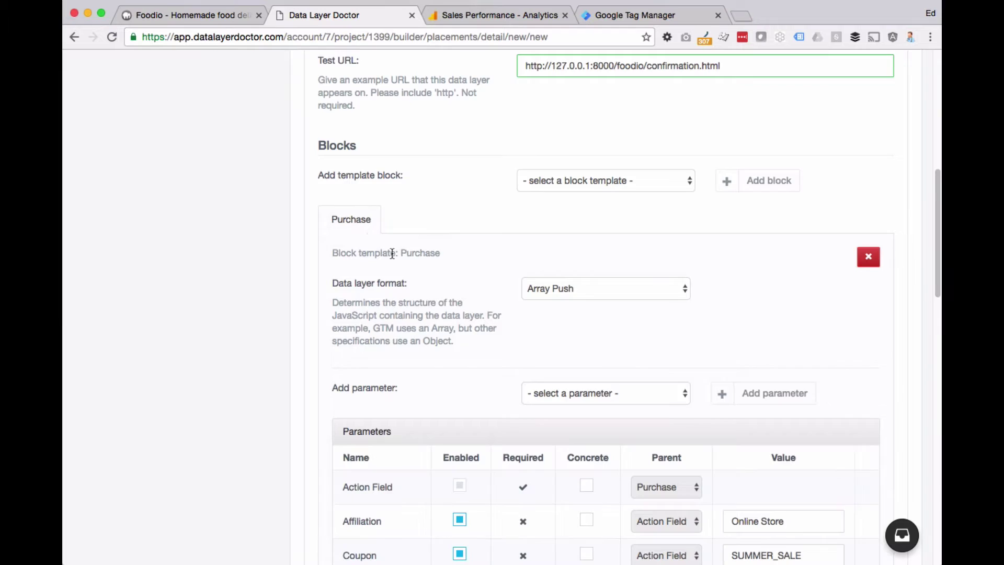
pyautogui.scroll(-8, 407, 280)
pyautogui.scroll(-10, 407, 284)
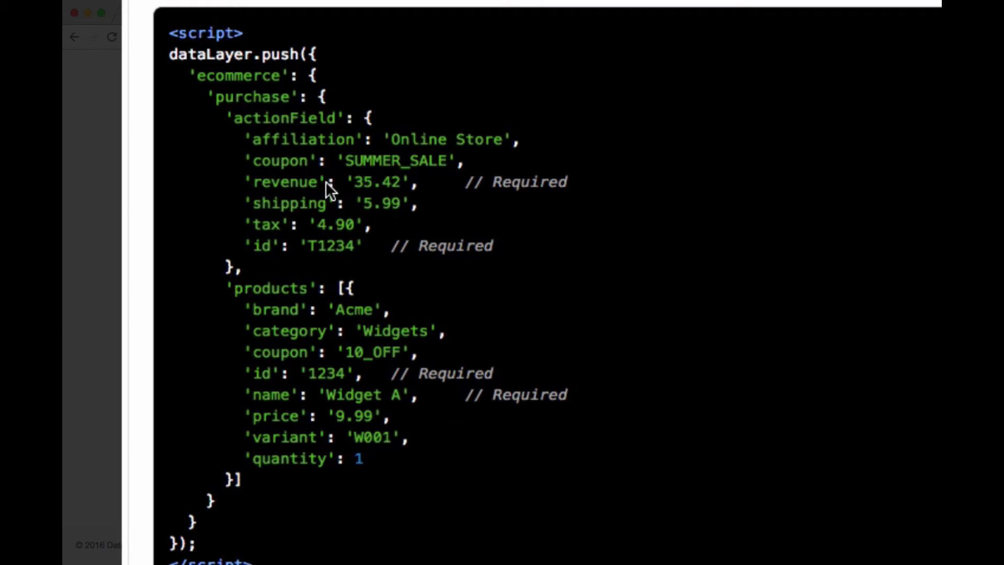
# Disable Coupon and Product Coupon so the generated code omits coupon fields.
pyautogui.moveTo(262, 161); pyautogui.dragTo(428, 162)
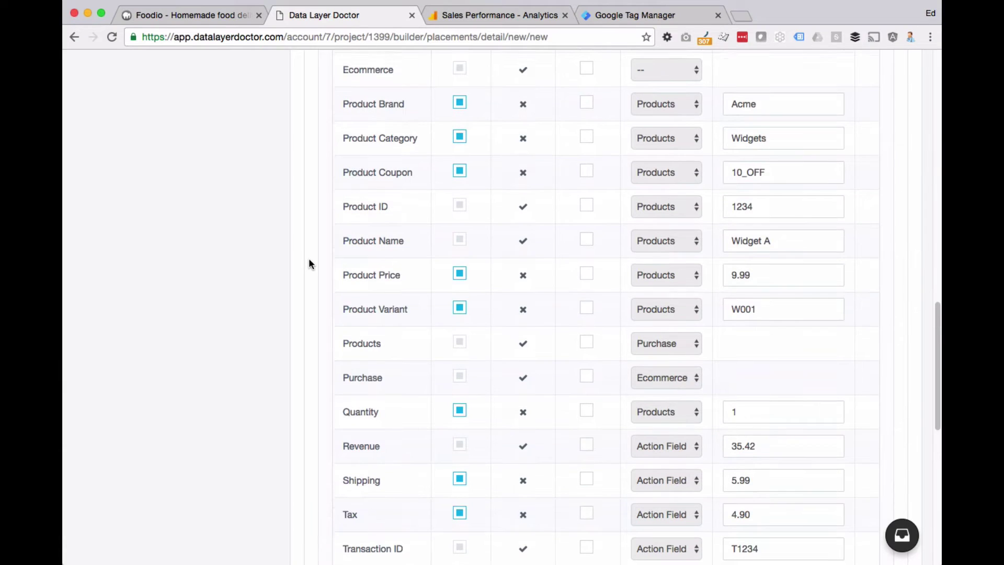
pyautogui.scroll(3, 309, 261)
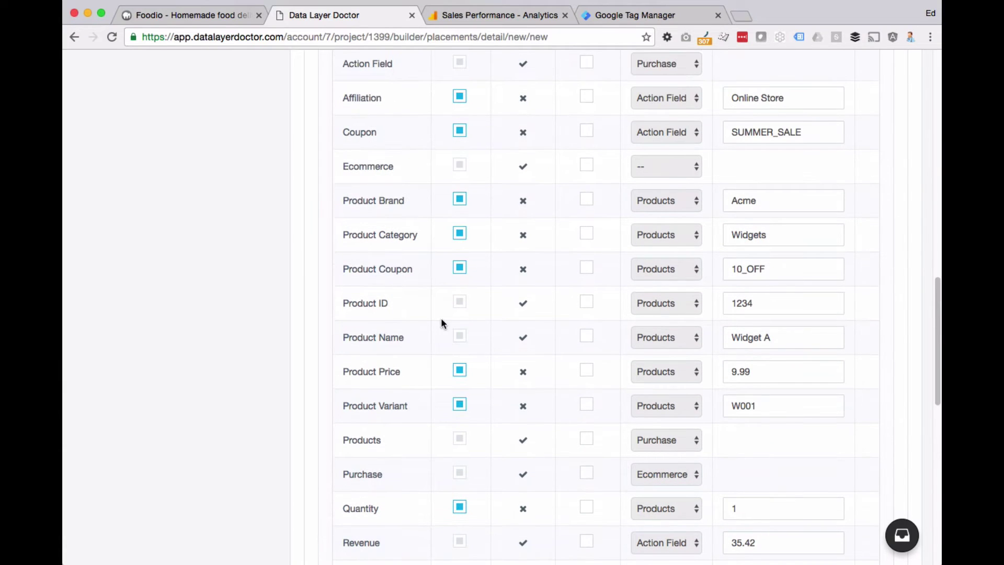
pyautogui.click(454, 271)
pyautogui.scroll(1, 428, 261)
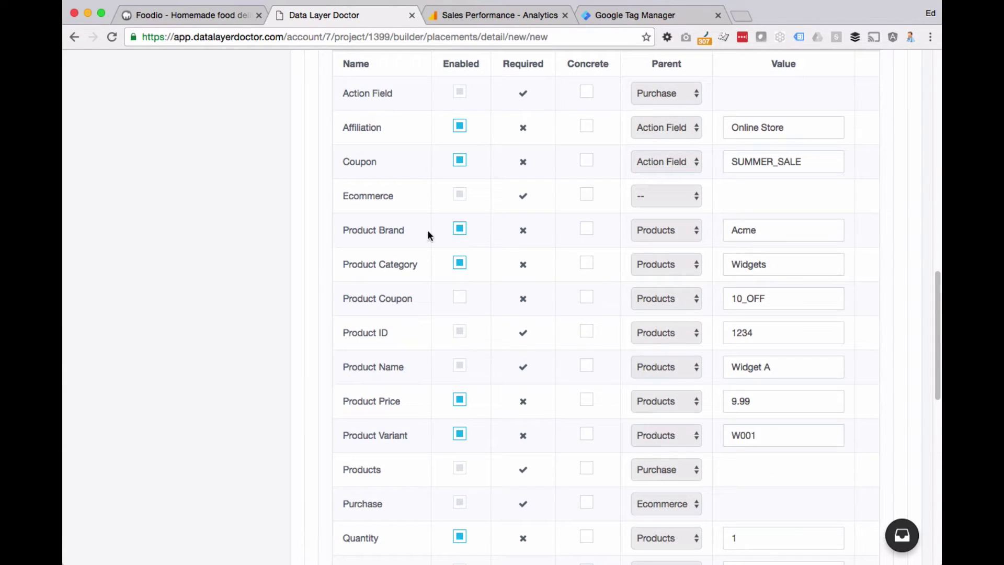
pyautogui.click(460, 160)
pyautogui.scroll(-10, 322, 283)
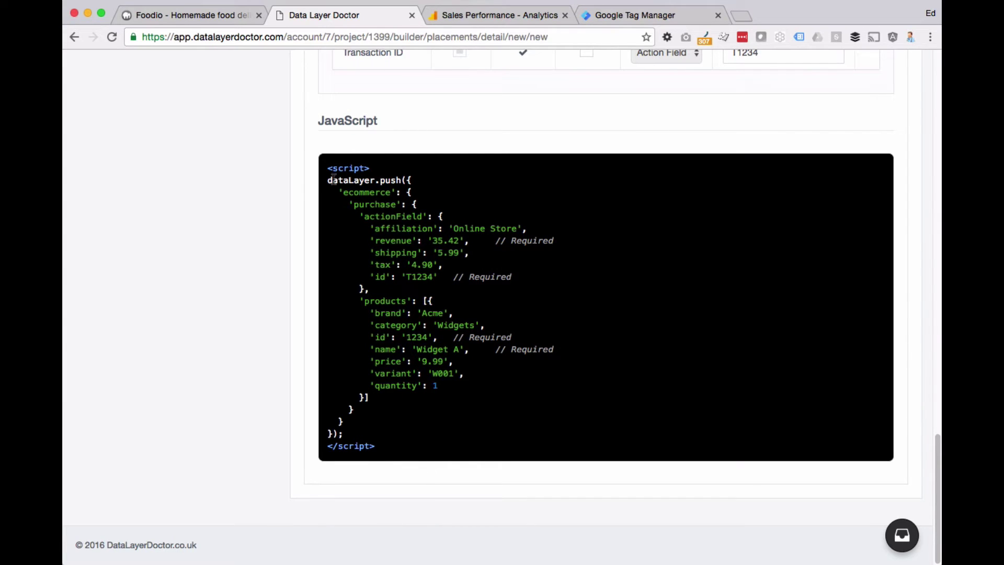
pyautogui.scroll(10, 506, 187)
# Save the Order Placed placement and select its dataLayer code block in the documentation.
pyautogui.scroll(10, 638, 178)
pyautogui.click(793, 285)
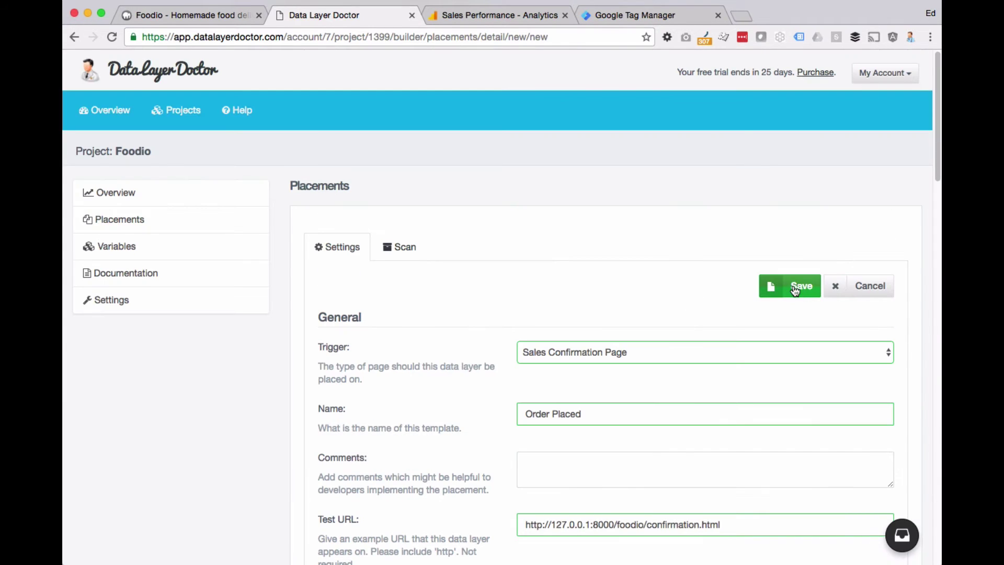
pyautogui.click(85, 277)
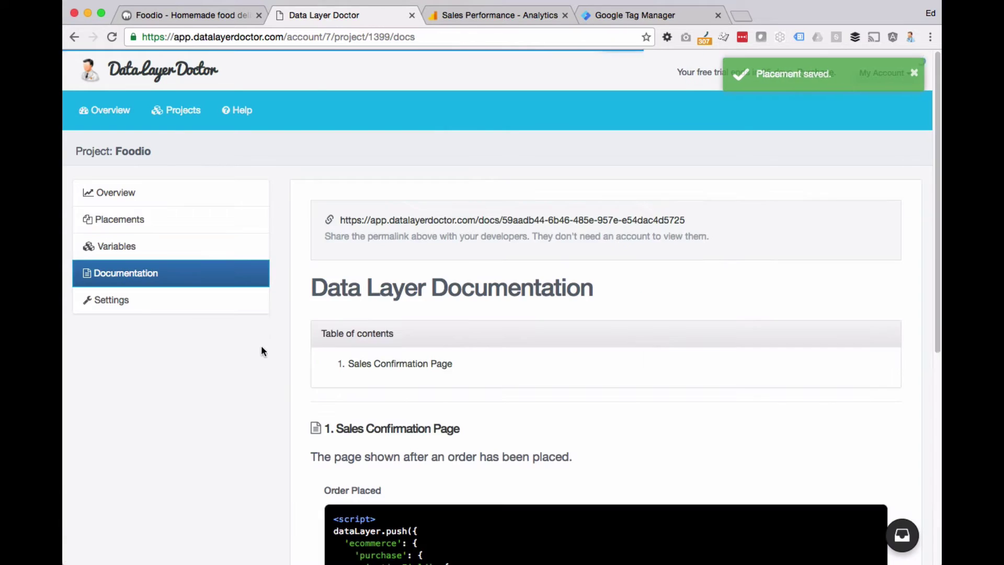
pyautogui.scroll(-7, 262, 348)
pyautogui.moveTo(332, 162); pyautogui.dragTo(433, 443)
pyautogui.press('super+c')
pyautogui.press('super+Tab')
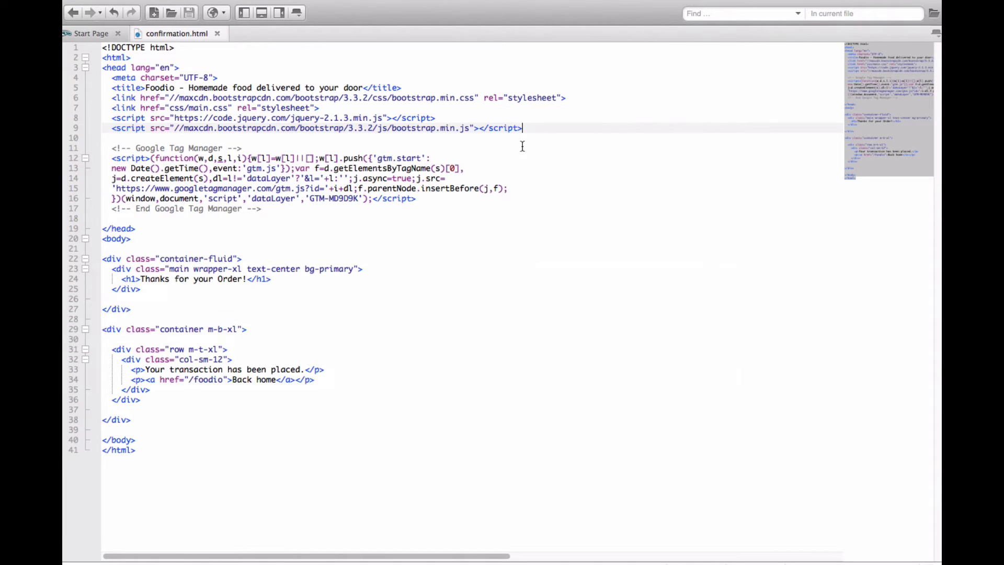
# Paste the purchase dataLayer script after the last head script and indent it one level.
pyautogui.click(559, 133)
pyautogui.press('Return')
pyautogui.press('Return')
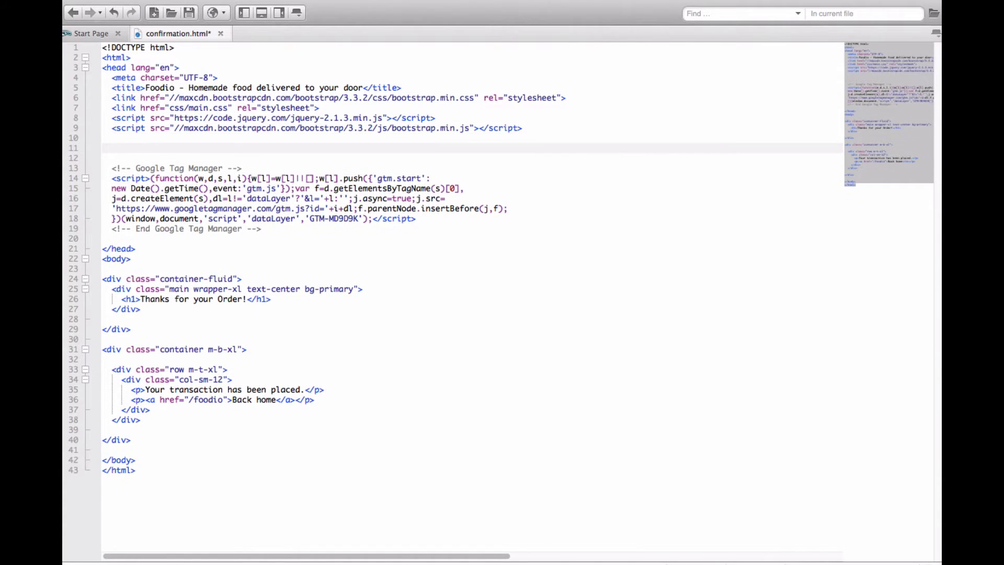
pyautogui.press('super+v')
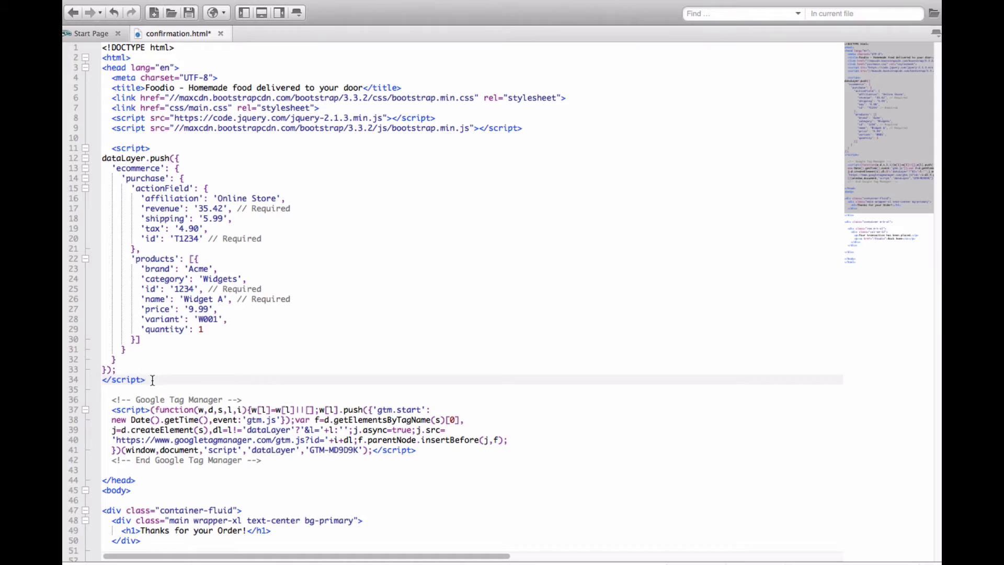
pyautogui.moveTo(148, 380); pyautogui.dragTo(68, 159)
pyautogui.press('Tab')
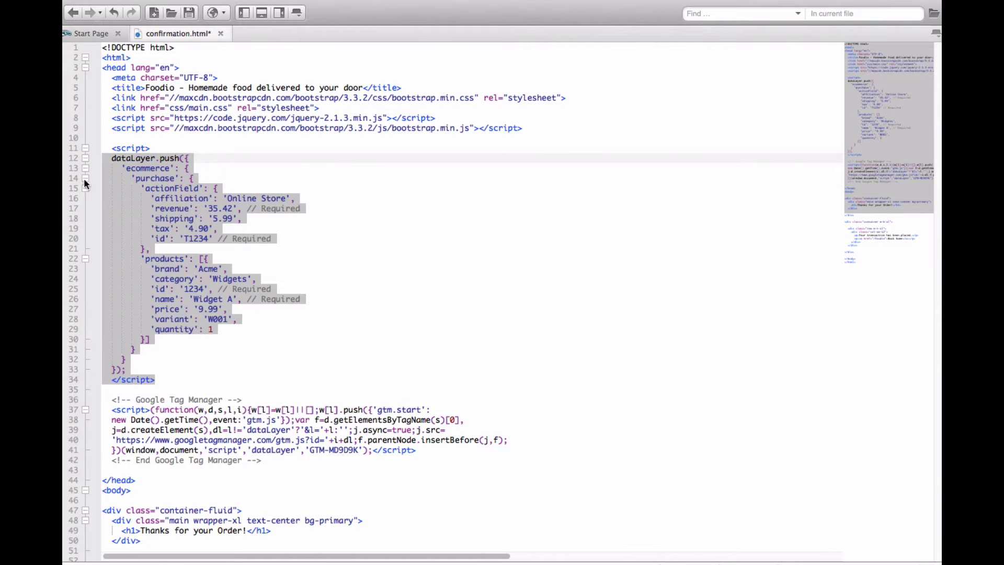
pyautogui.click(199, 231)
# Review the Google Tag Manager snippet and the object passed to dataLayer.push.
pyautogui.moveTo(111, 401); pyautogui.dragTo(305, 461)
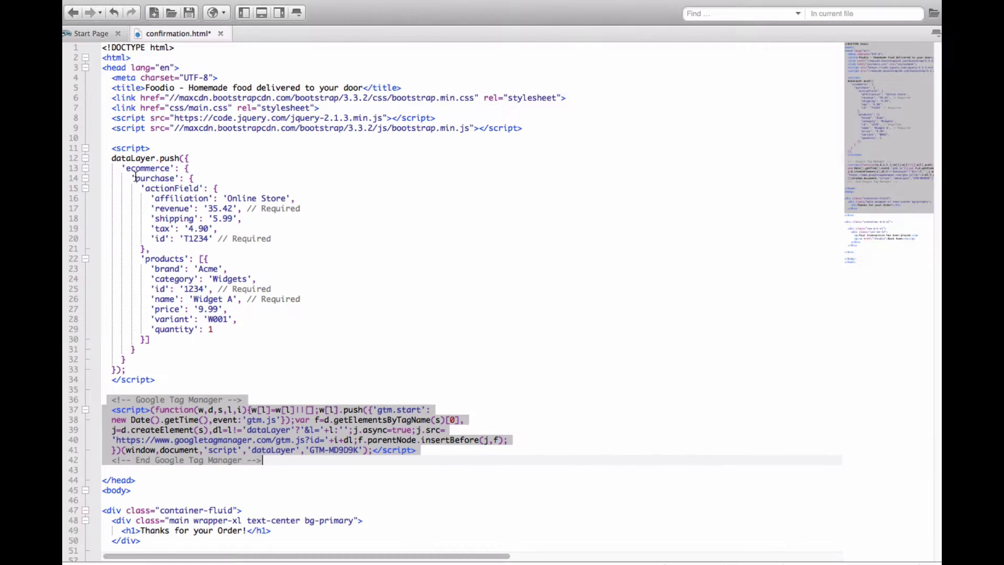
pyautogui.click(177, 385)
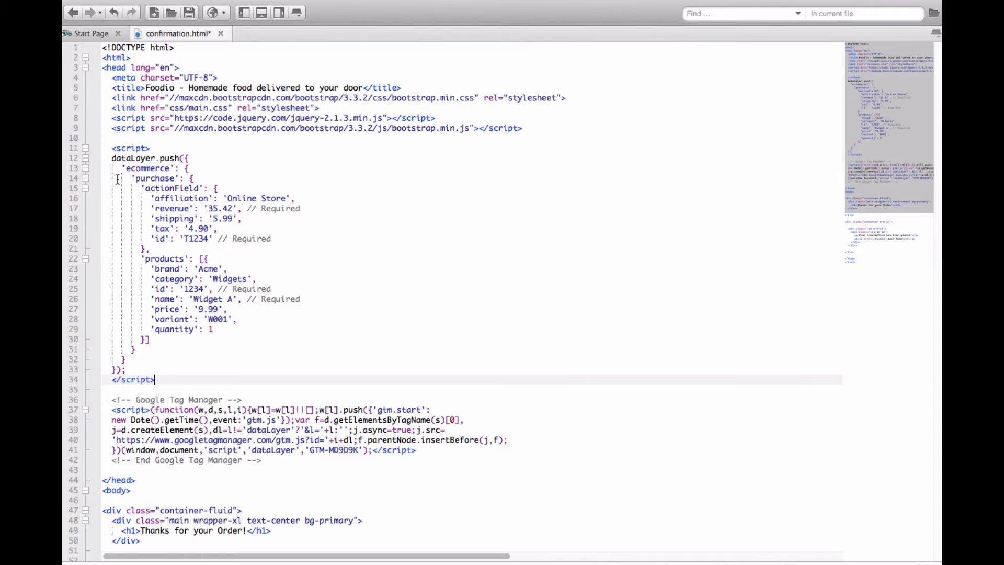
pyautogui.click(112, 158)
pyautogui.moveTo(114, 159); pyautogui.dragTo(190, 158)
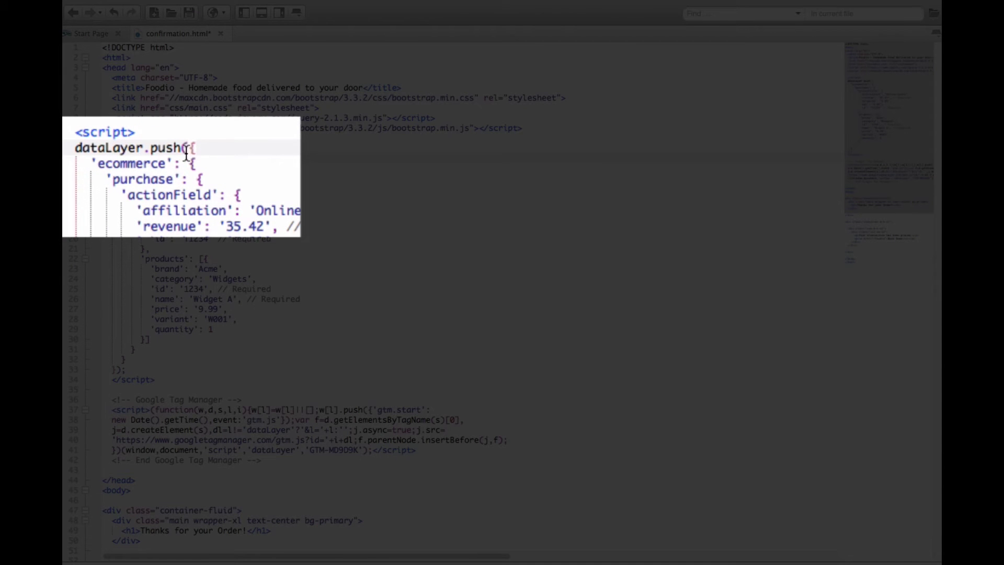
pyautogui.moveTo(190, 158); pyautogui.dragTo(117, 369)
pyautogui.click(131, 299)
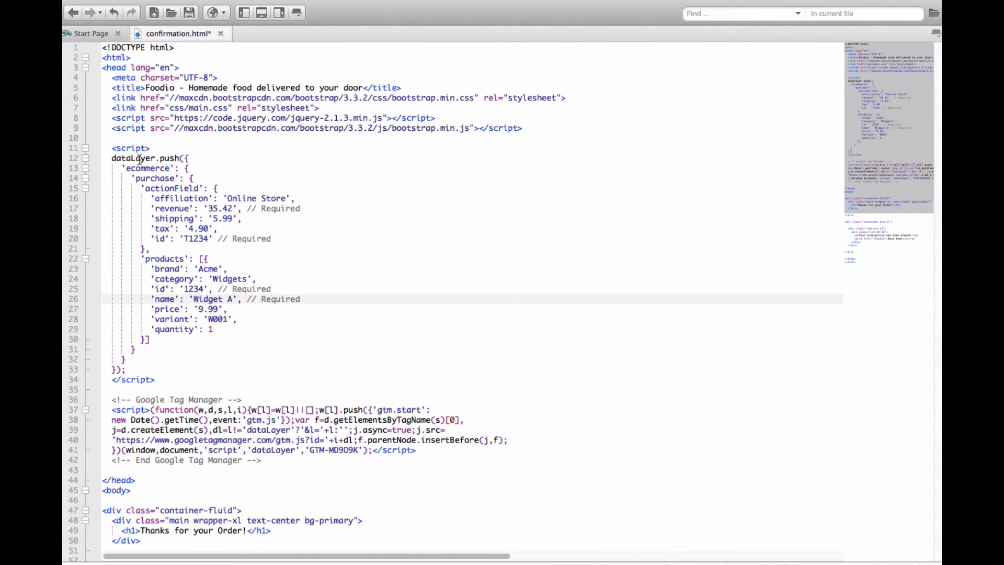
# Declare 'var dataLayer = [];' after the opening script tag, fix the stray quote, and save confirmation.html.
pyautogui.click(157, 151)
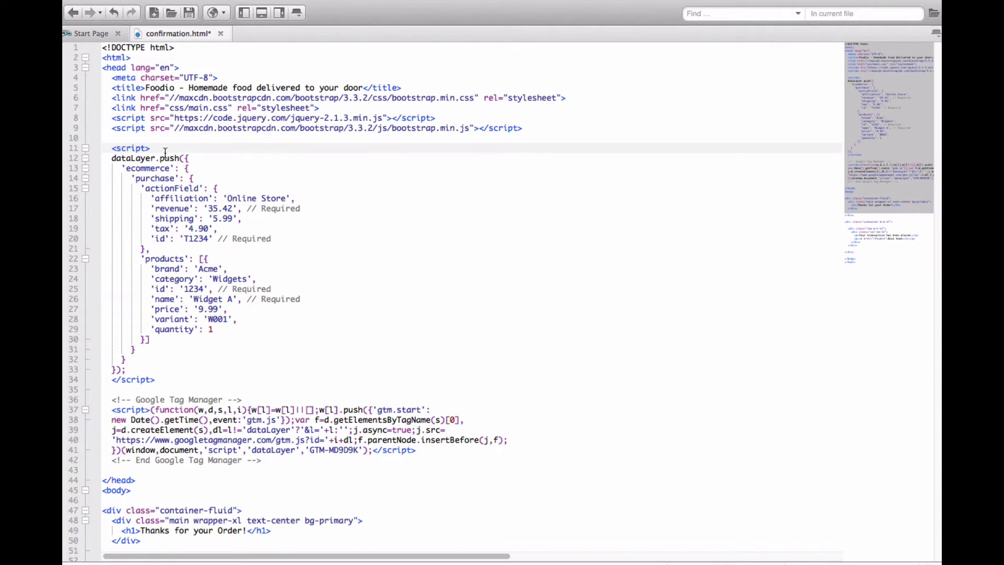
pyautogui.press('Return')
pyautogui.write('v')
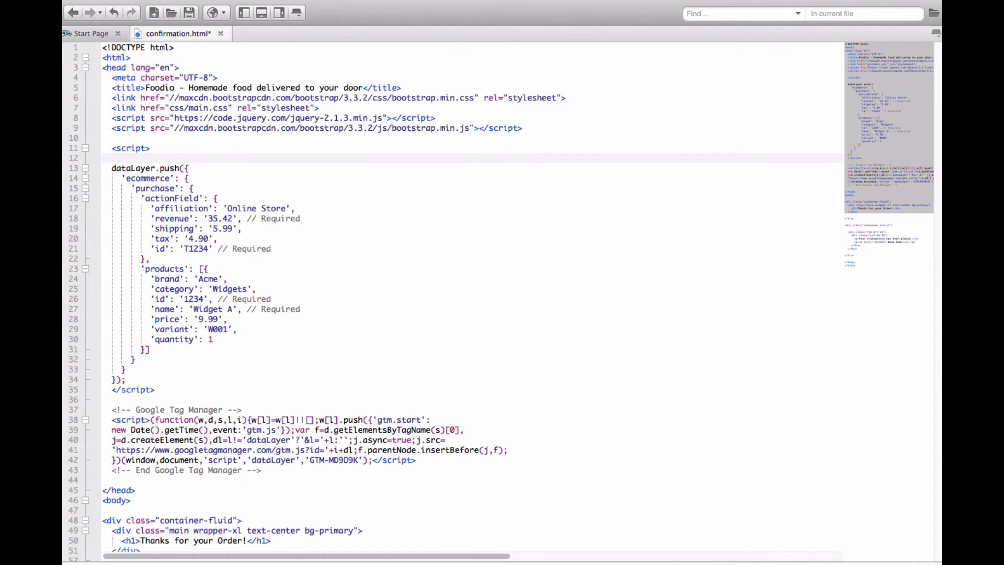
pyautogui.write('ar da')
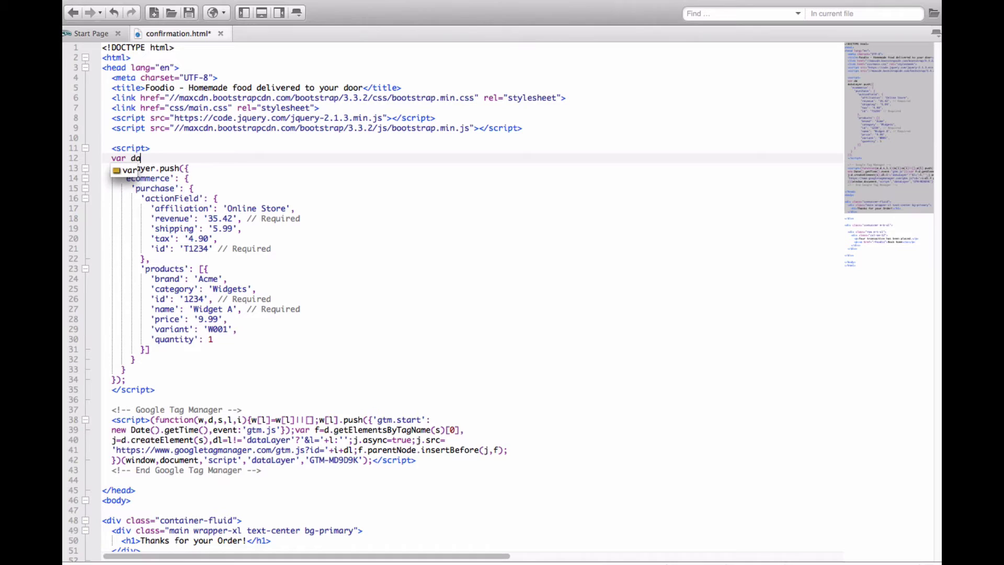
pyautogui.write('taLayer = [];')
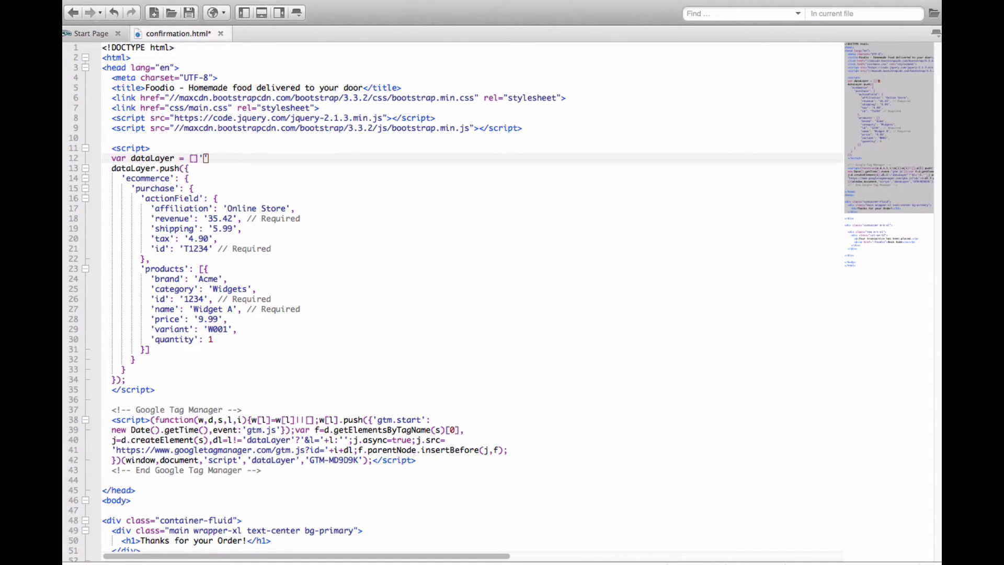
pyautogui.press('BackSpace')
pyautogui.write(';')
pyautogui.hotkey('ctrl', 's')
pyautogui.press('super+Tab')
# Reload the Foodio confirmation page and open its page source.
pyautogui.click(202, 244)
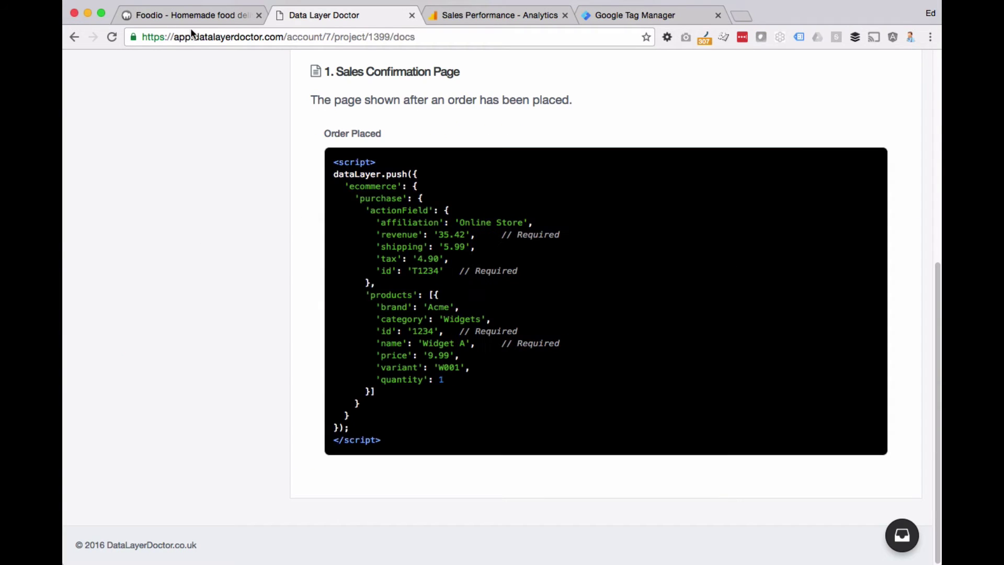
pyautogui.click(186, 14)
pyautogui.press('Return')
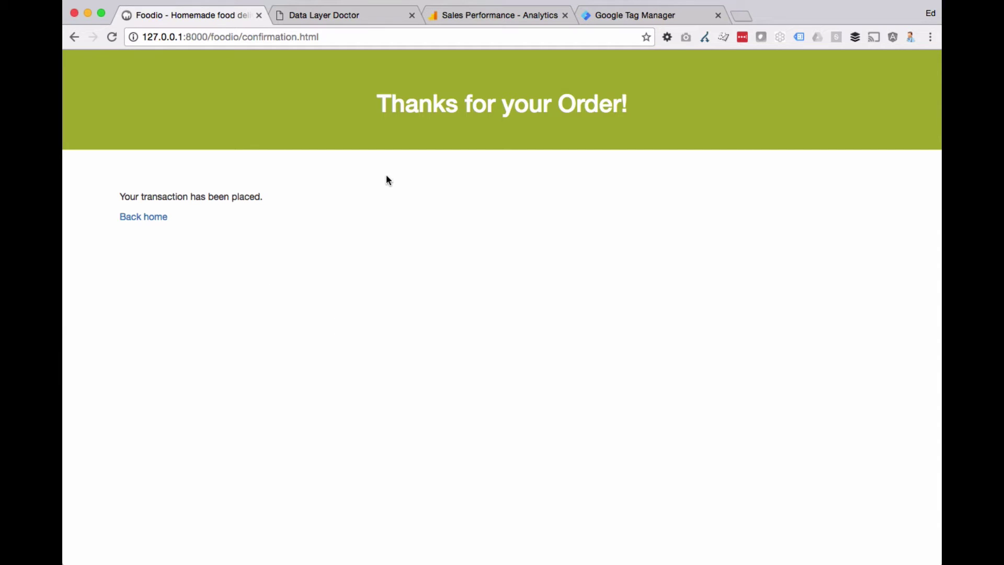
pyautogui.rightClick(346, 223)
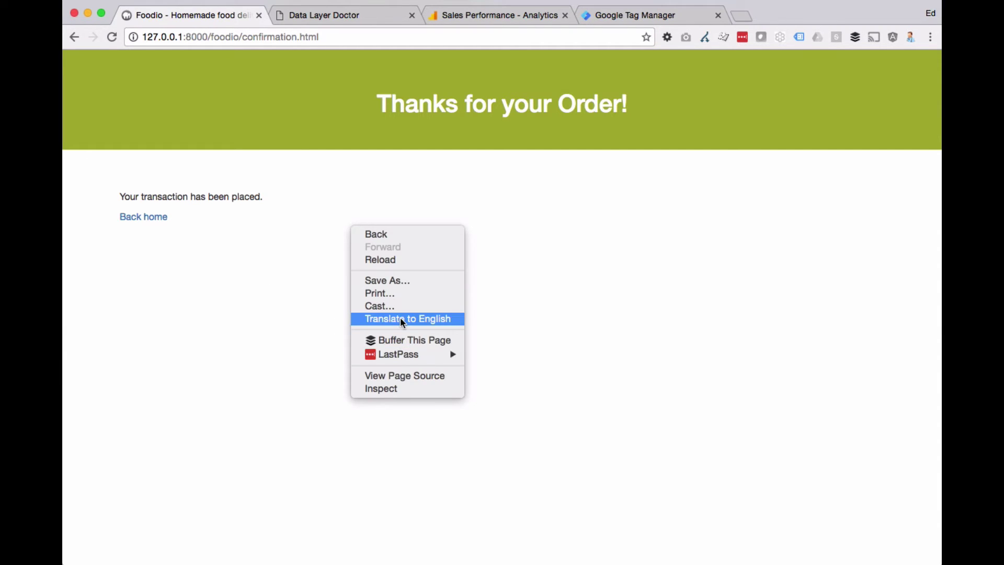
pyautogui.click(402, 375)
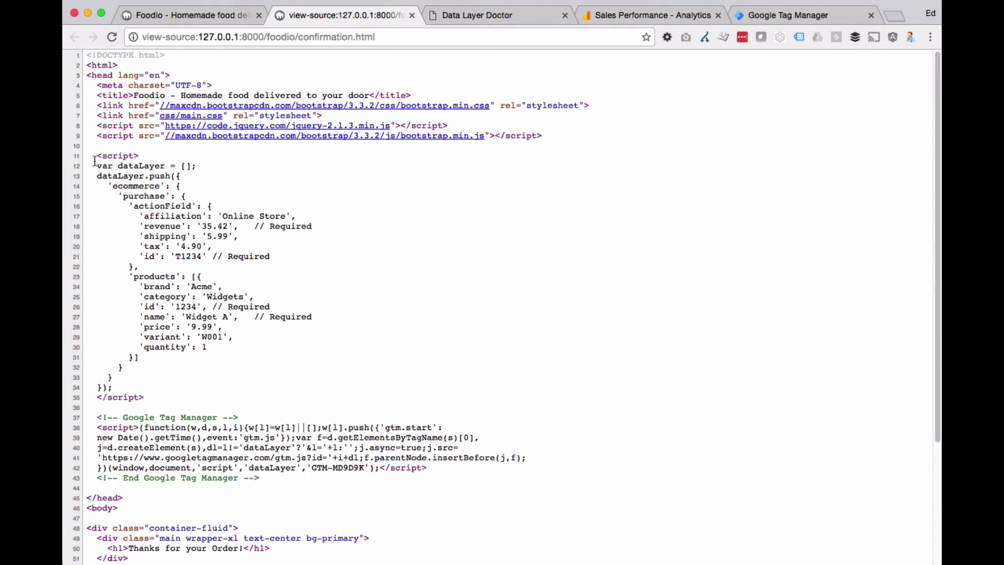
# Inspect the inline dataLayer script in the source, including revenue 35.42 and the products entry.
pyautogui.moveTo(92, 156); pyautogui.dragTo(208, 394)
pyautogui.click(228, 368)
pyautogui.moveTo(202, 226); pyautogui.dragTo(228, 226)
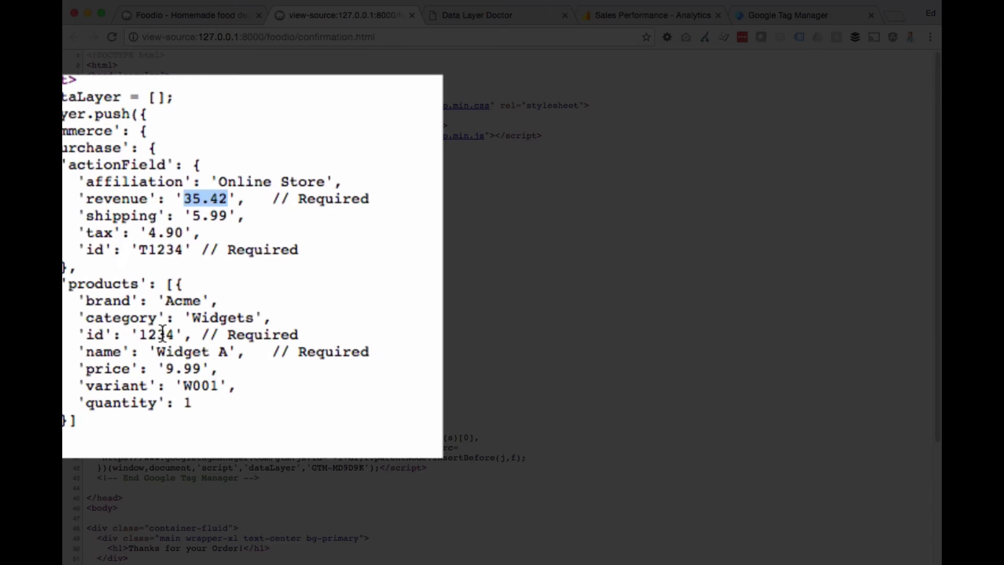
pyautogui.moveTo(172, 285); pyautogui.dragTo(188, 413)
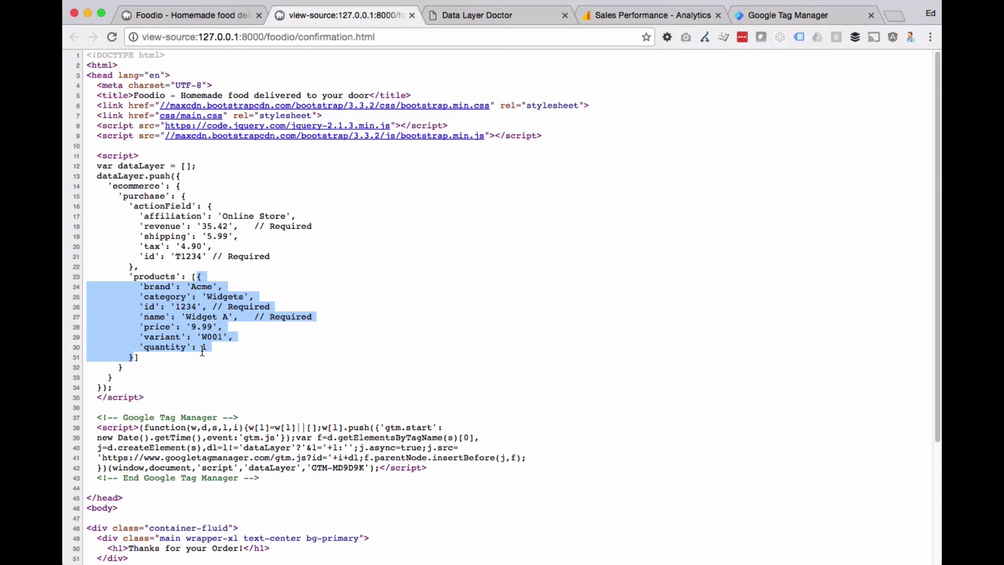
pyautogui.moveTo(97, 156); pyautogui.dragTo(169, 398)
pyautogui.click(170, 399)
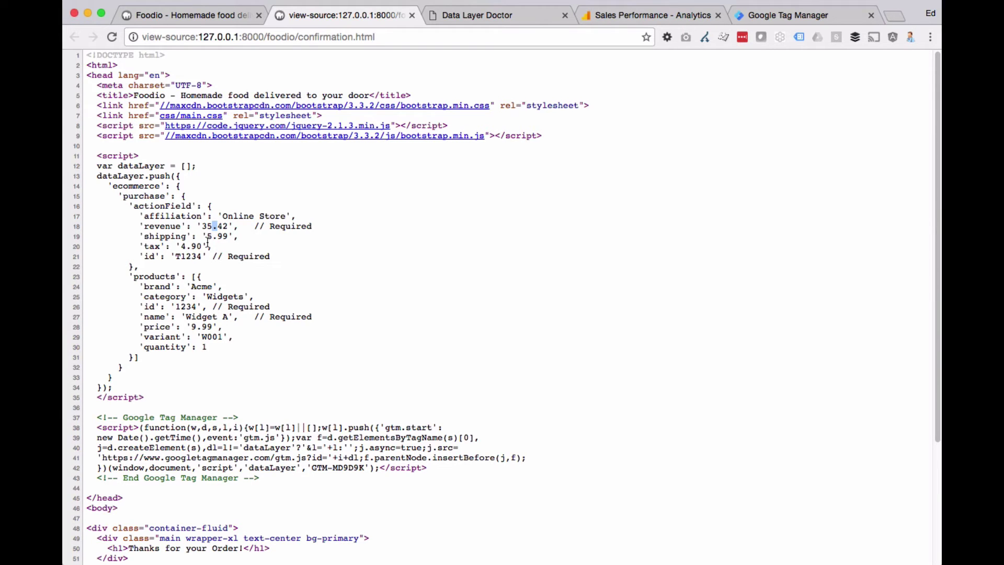
pyautogui.press('super+Tab')
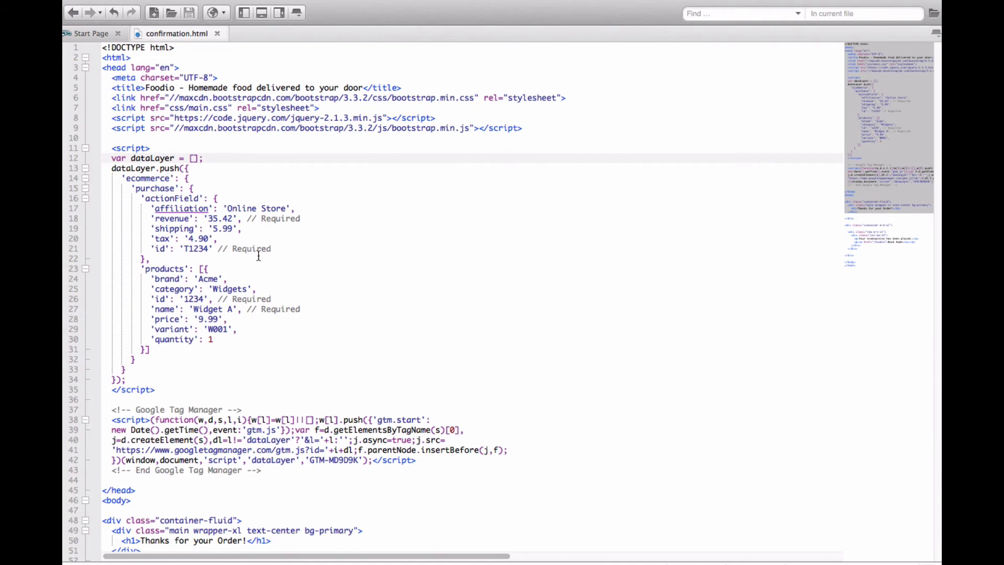
# Undo the half-typed PHP echo so the revenue value stays '35.42'.
pyautogui.moveTo(209, 218); pyautogui.dragTo(232, 217)
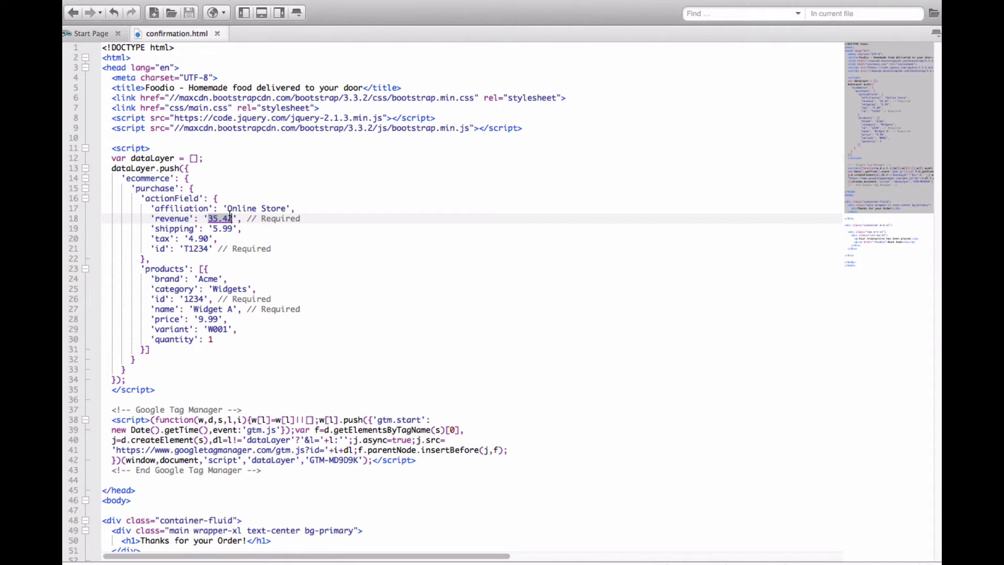
pyautogui.write('<?php')
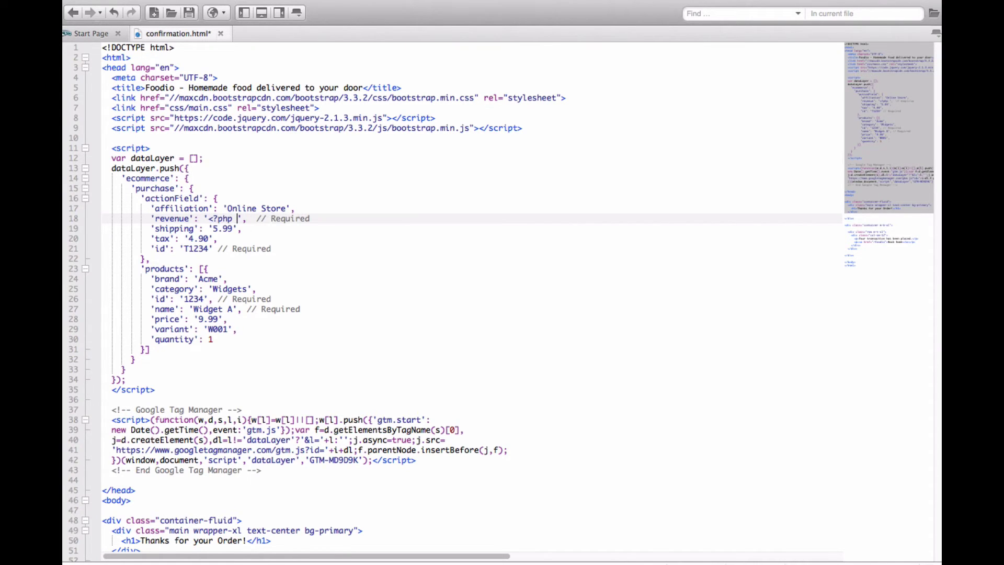
pyautogui.write('echo ')
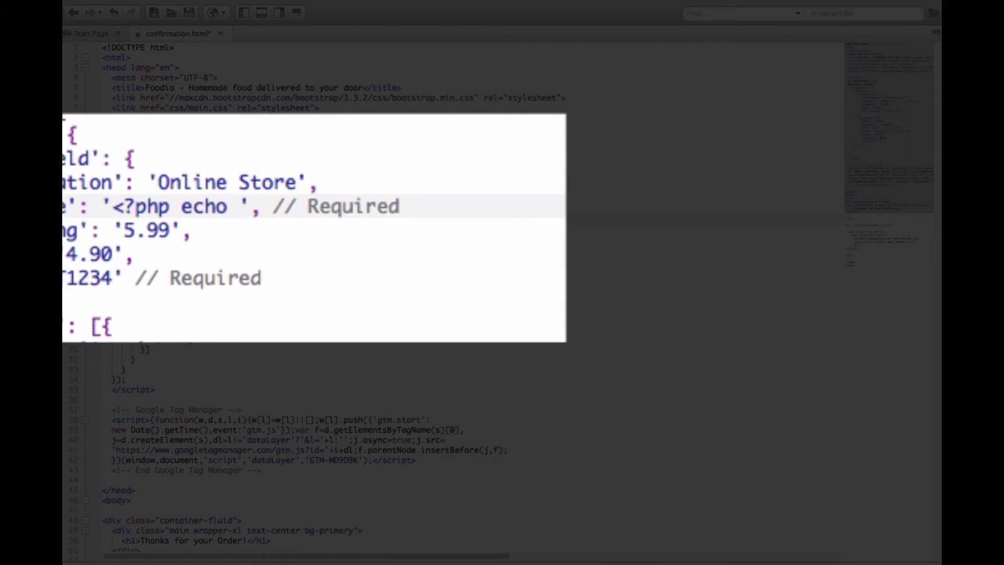
pyautogui.write('$tras')
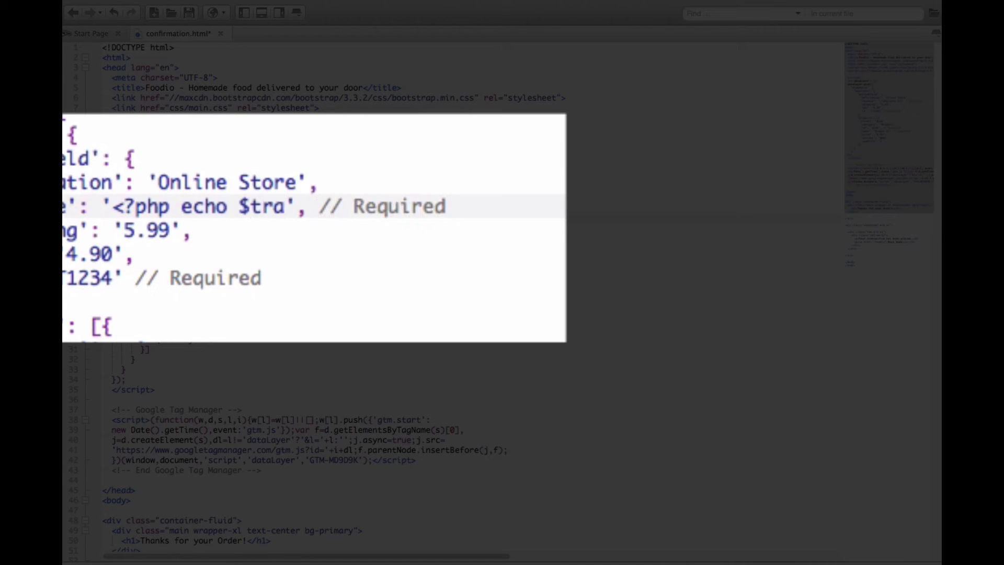
pyautogui.write("action['vd")
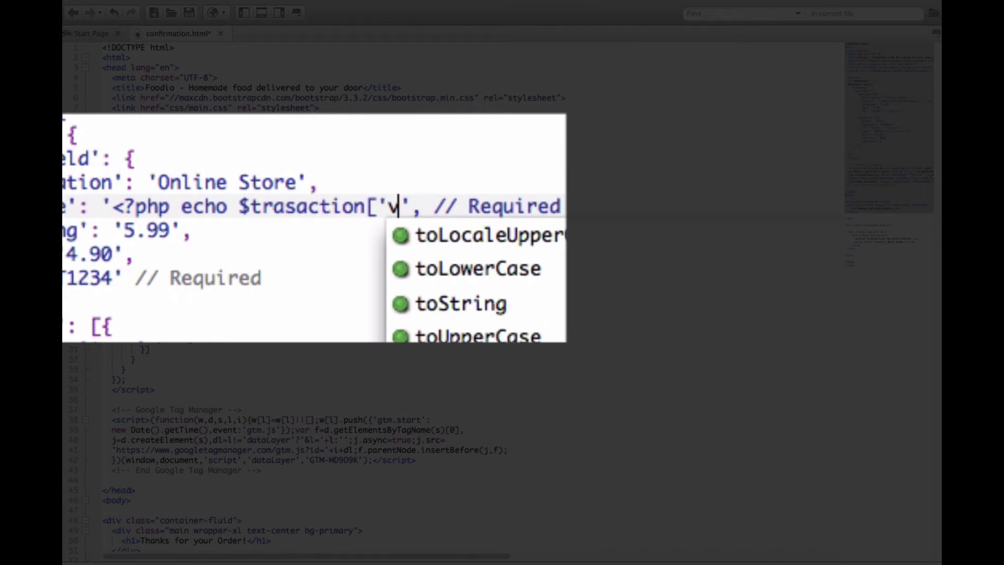
pyautogui.write("lue']")
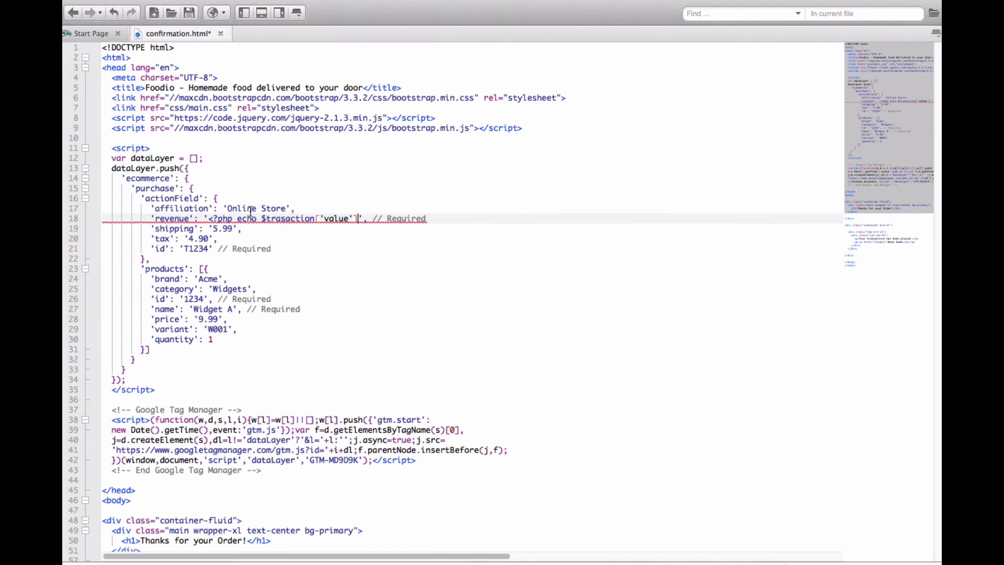
pyautogui.press('super+z')
pyautogui.click(352, 240)
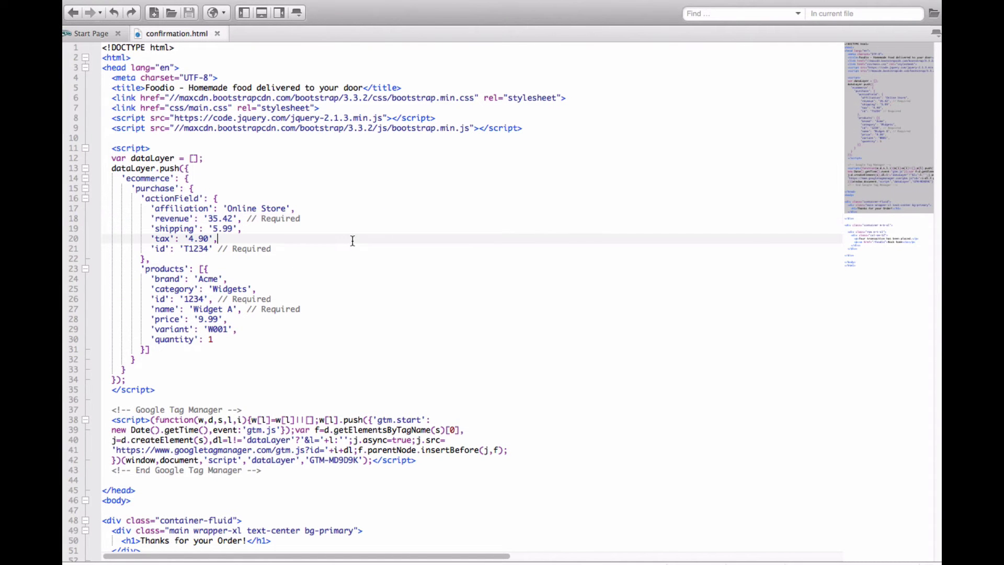
# Compare the editor code with the browser's page source, then close the source tab.
pyautogui.press('super+Tab')
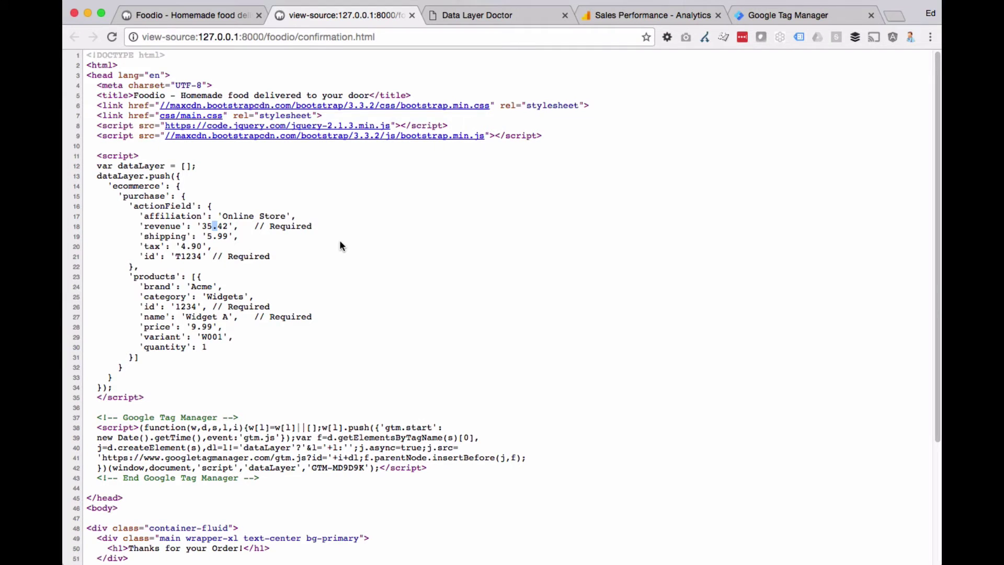
pyautogui.press('super+Tab')
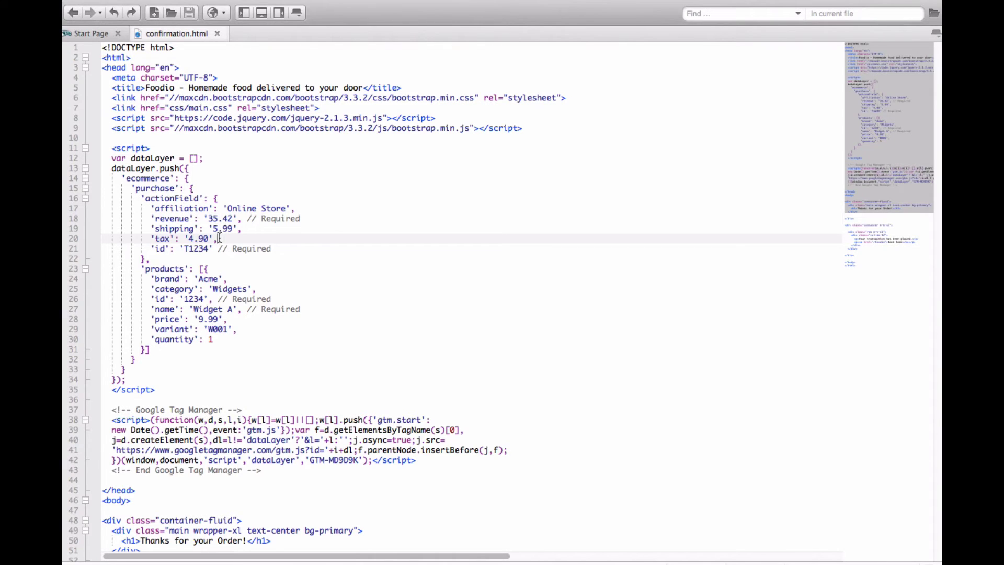
pyautogui.press('super+Tab')
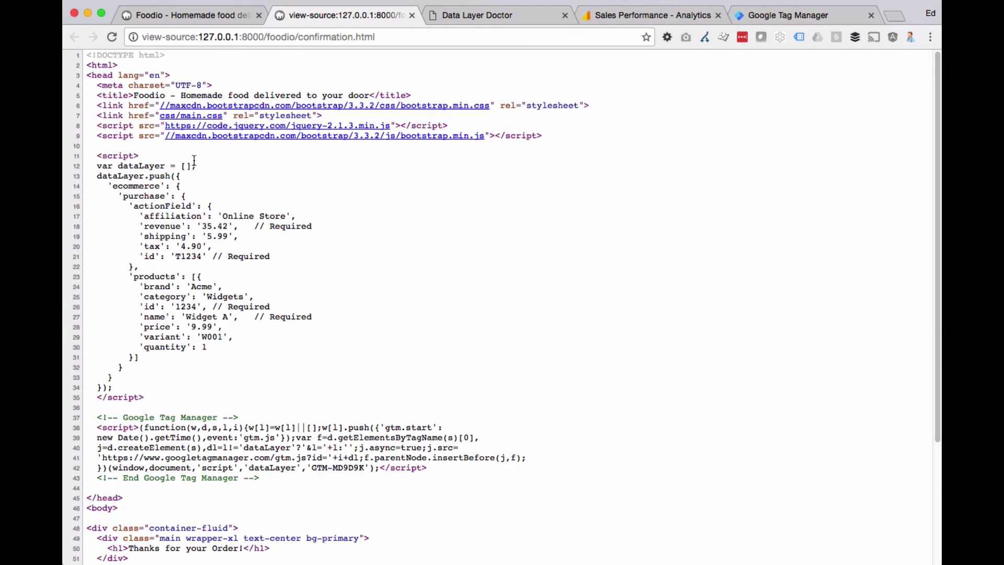
pyautogui.click(412, 16)
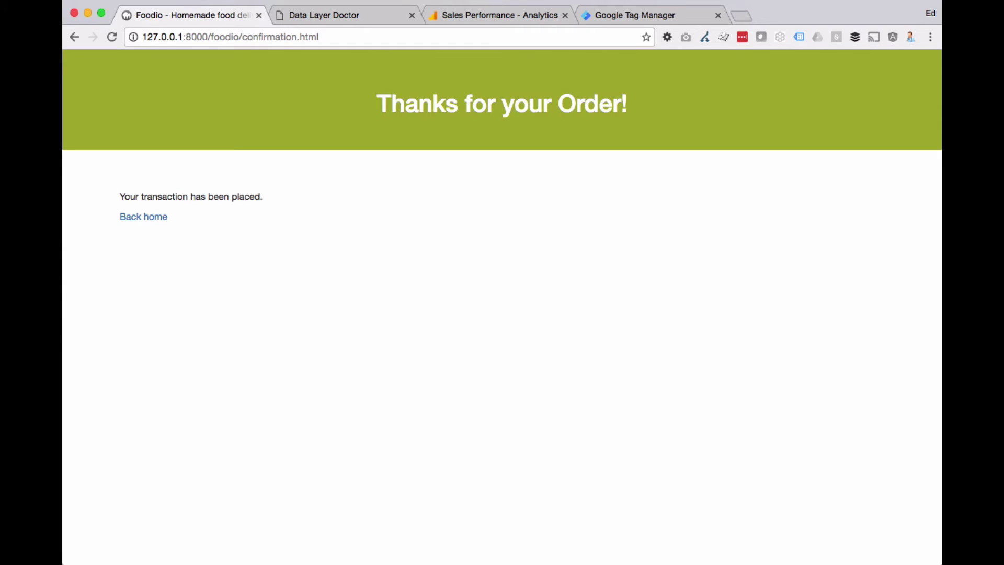
# Enable Enhanced Ecommerce Features and Use data layer on GOA Base Tag, save, and open Publish options.
pyautogui.click(599, 16)
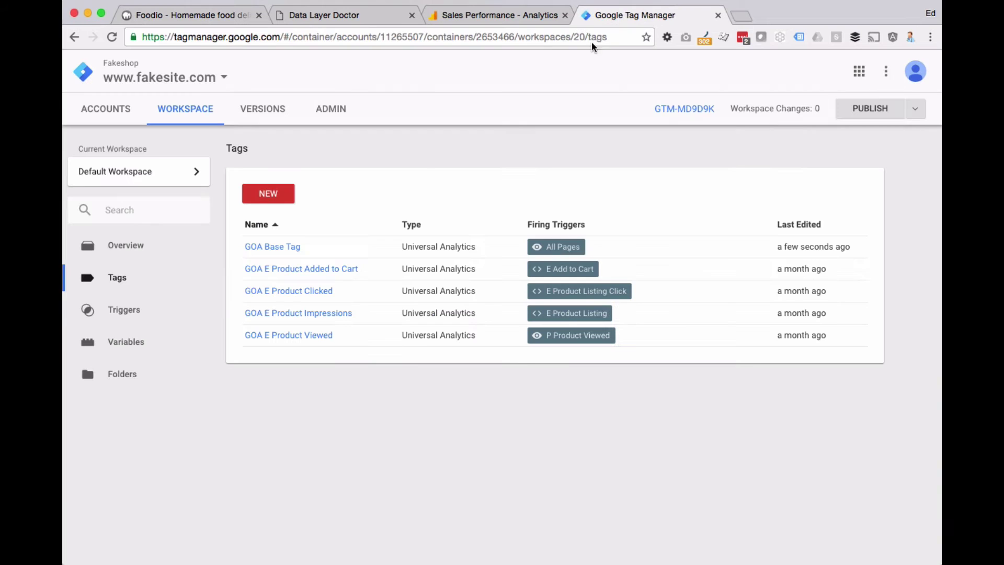
pyautogui.click(273, 248)
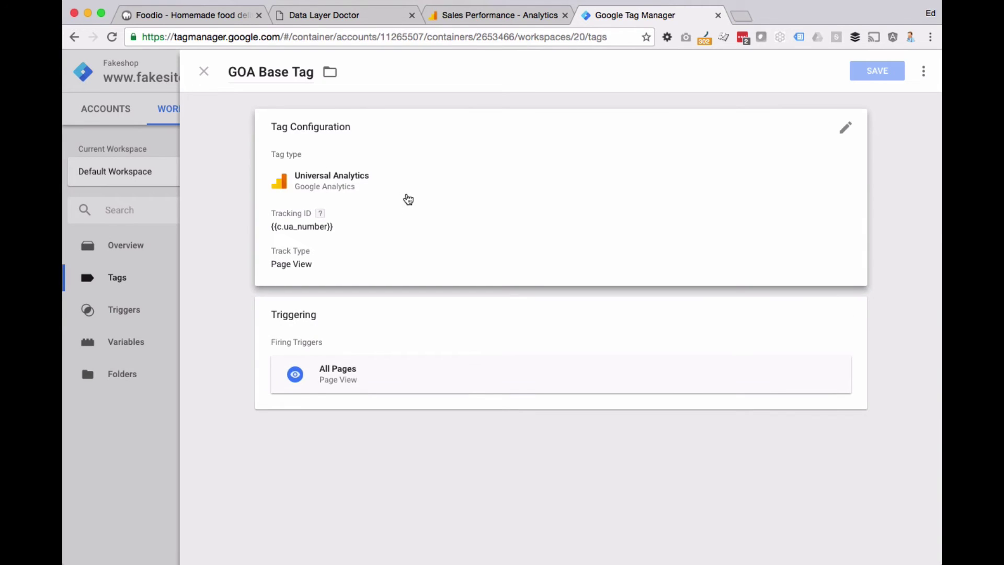
pyautogui.click(409, 201)
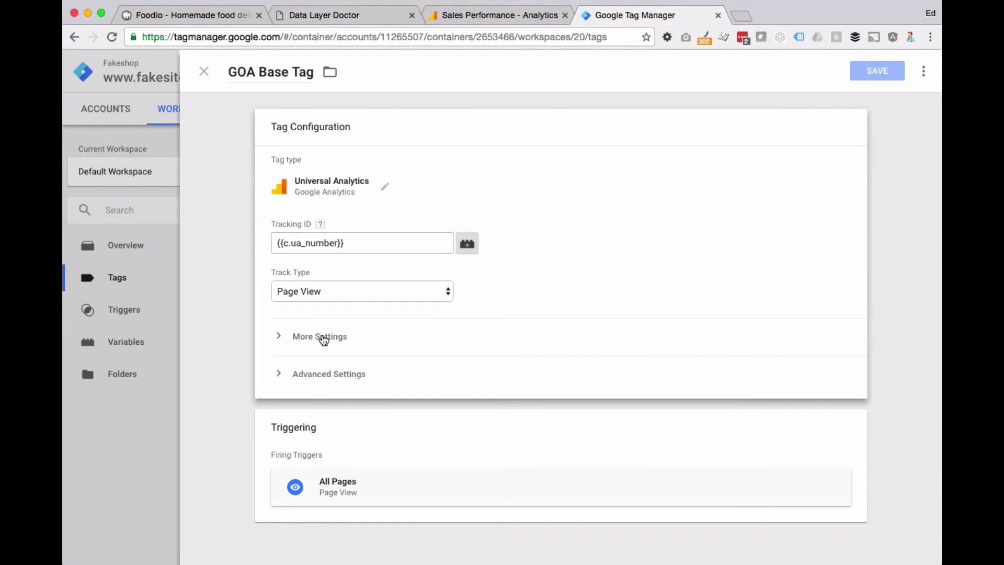
pyautogui.click(322, 339)
pyautogui.scroll(-3, 314, 345)
pyautogui.click(331, 377)
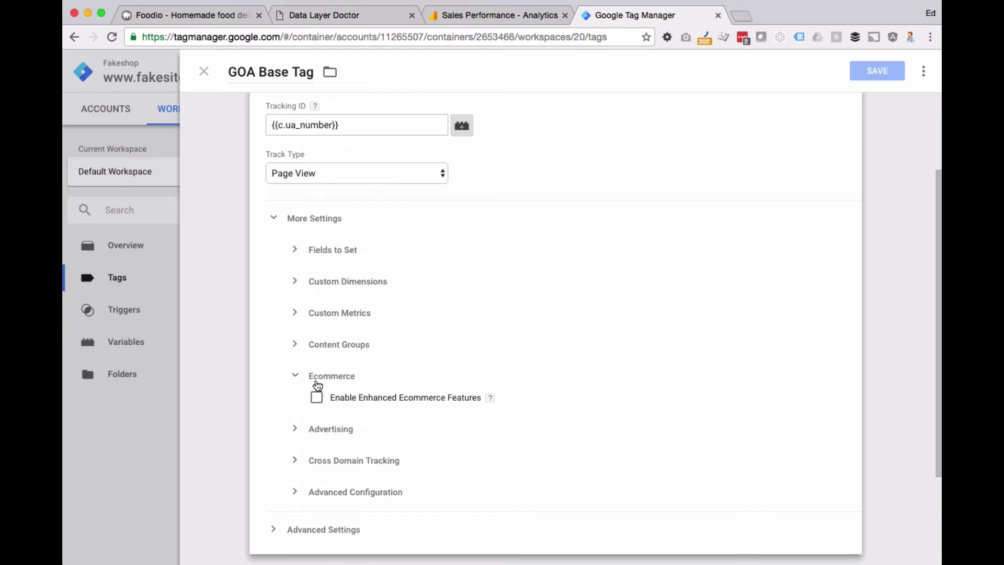
pyautogui.scroll(-3, 317, 385)
pyautogui.click(317, 266)
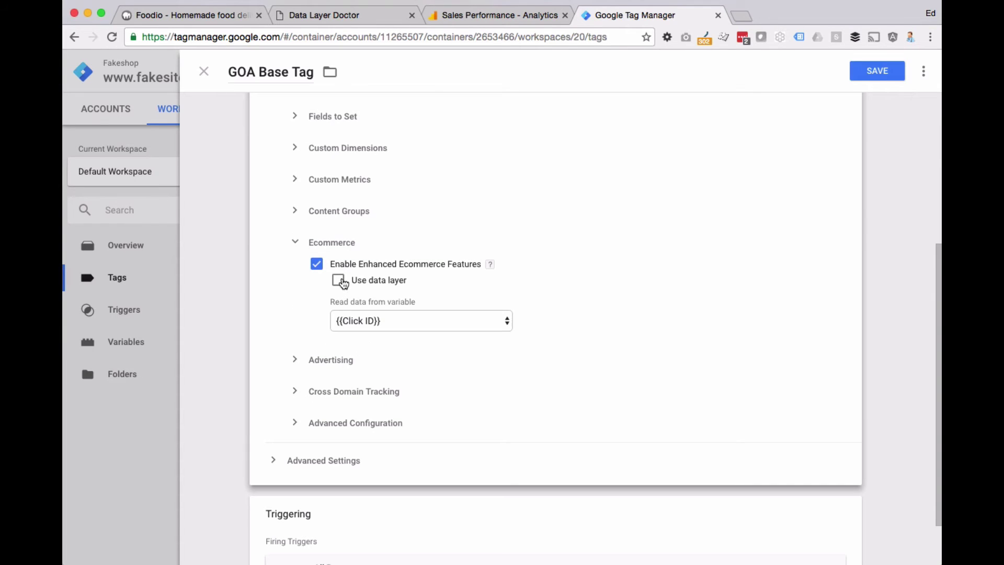
pyautogui.click(338, 282)
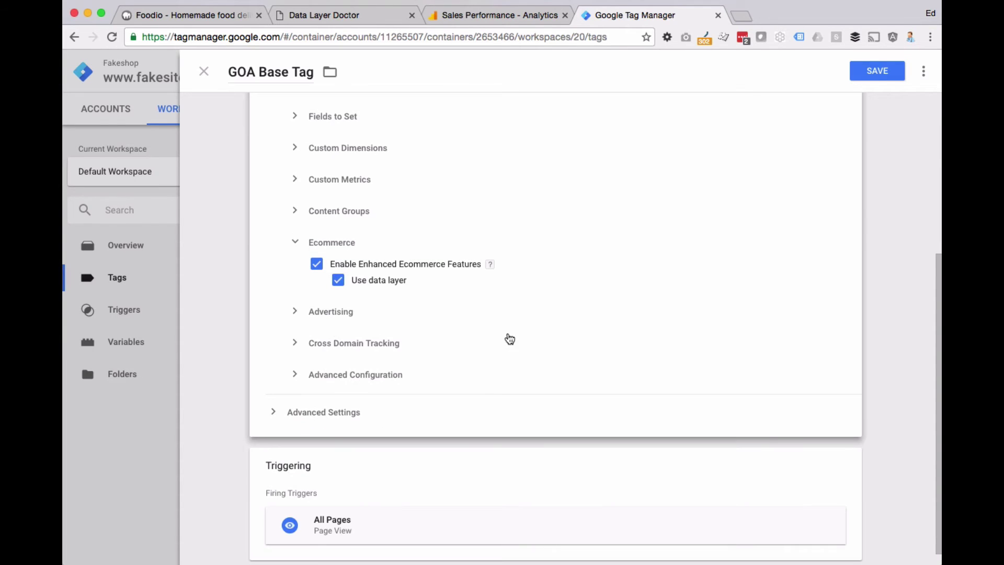
pyautogui.click(884, 74)
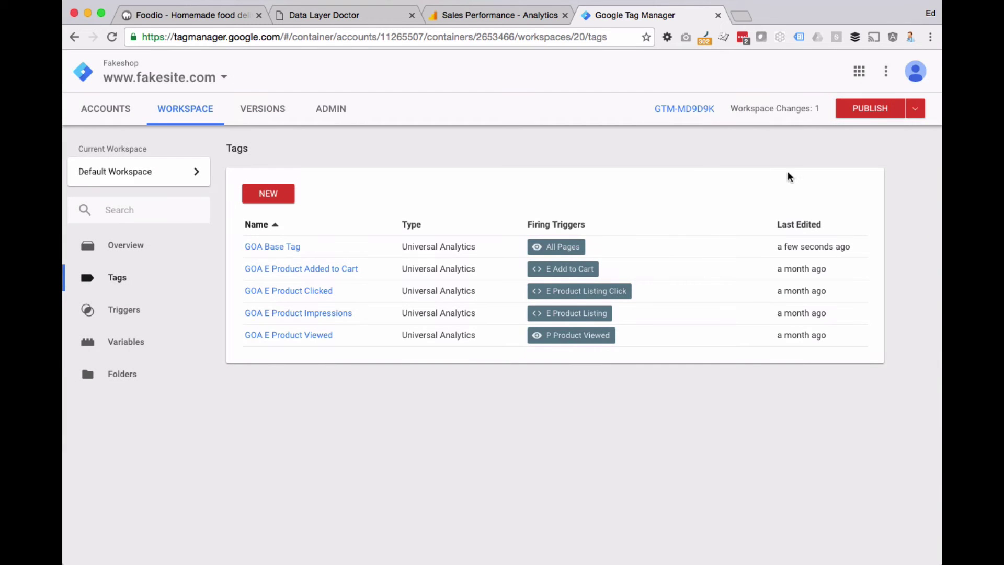
pyautogui.click(915, 108)
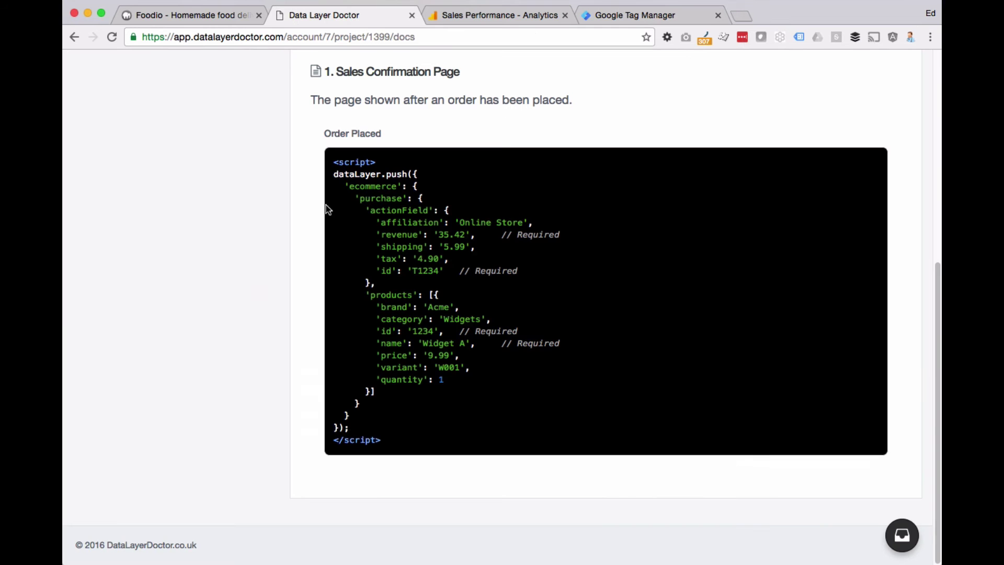
# Reload the Foodio confirmation page and expand GOA Base Tag's details showing Enable Ecommerce true.
pyautogui.click(186, 15)
pyautogui.press('super+r')
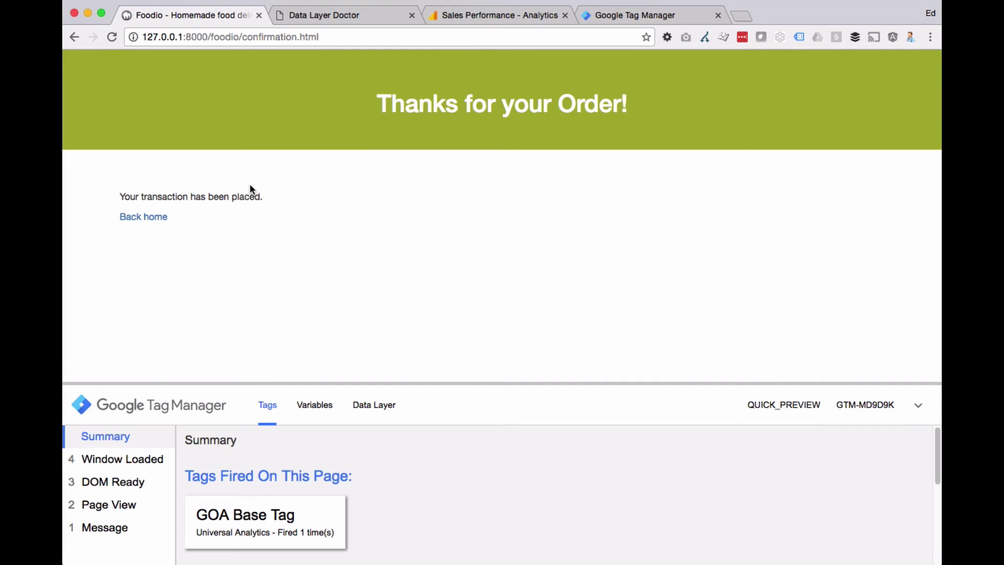
pyautogui.click(245, 521)
pyautogui.scroll(1, 268, 460)
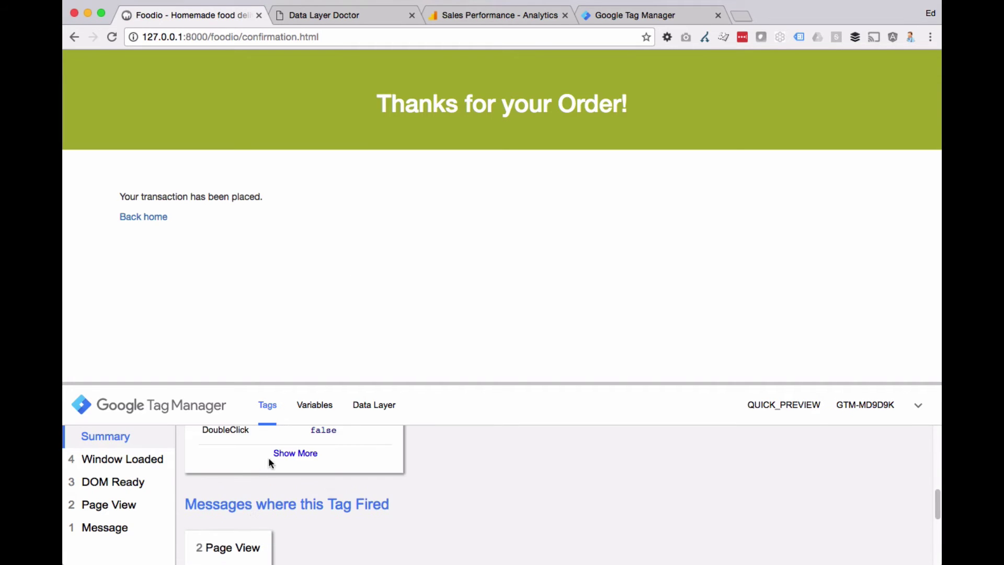
pyautogui.click(283, 454)
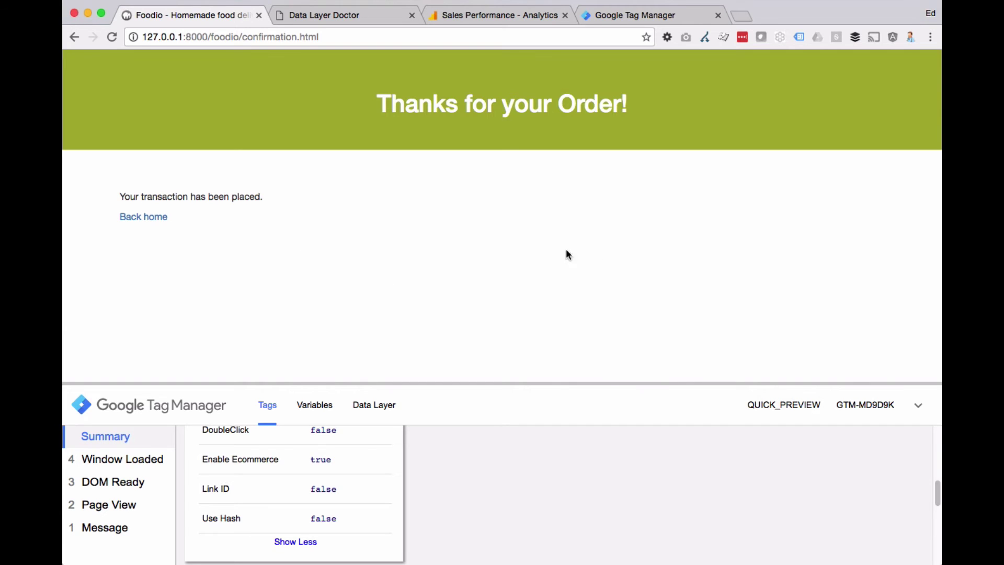
# Run a Data Layer Doctor scan on the confirmation page's data layer.
pyautogui.click(911, 37)
pyautogui.scroll(-1, 702, 212)
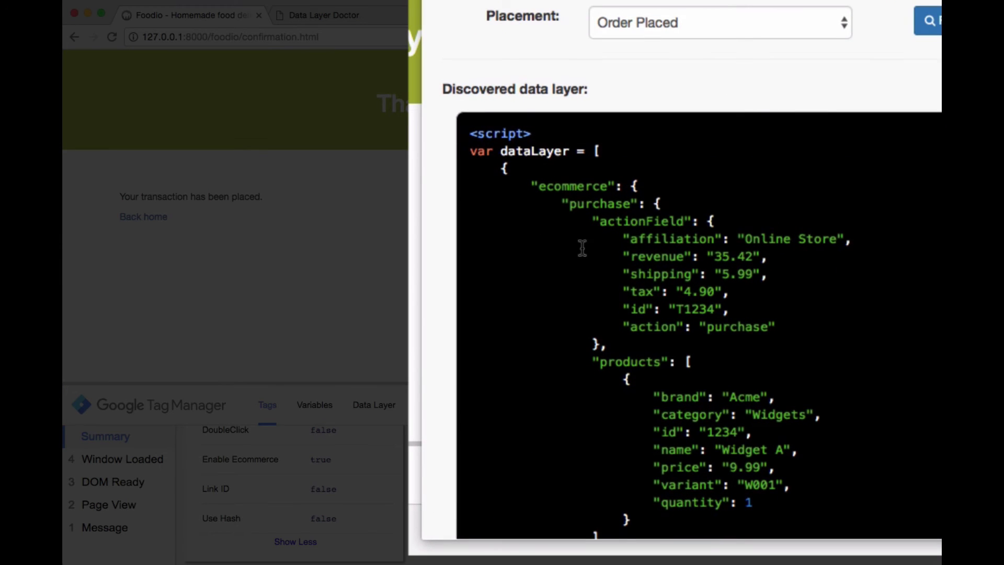
pyautogui.scroll(-10, 621, 381)
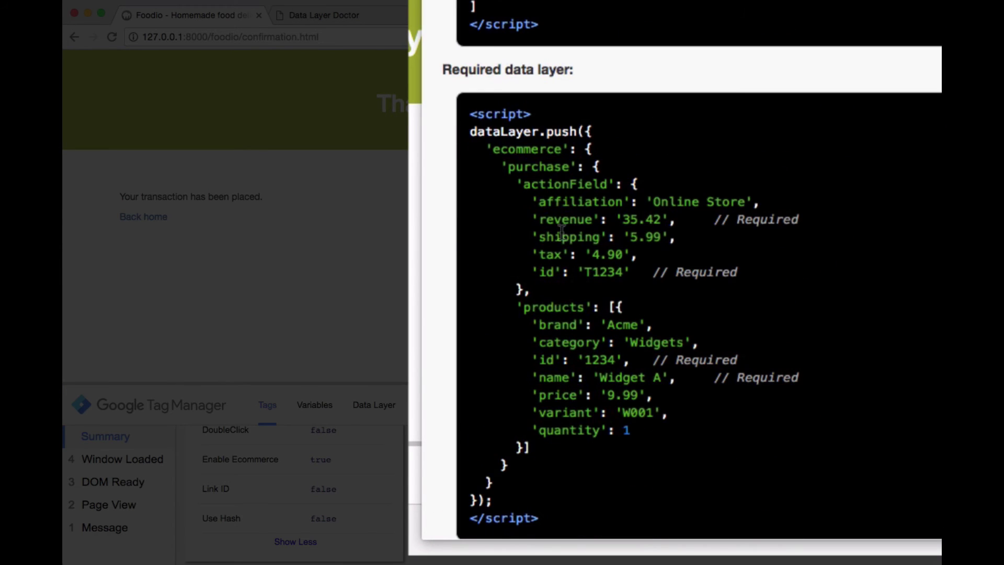
pyautogui.scroll(10, 586, 390)
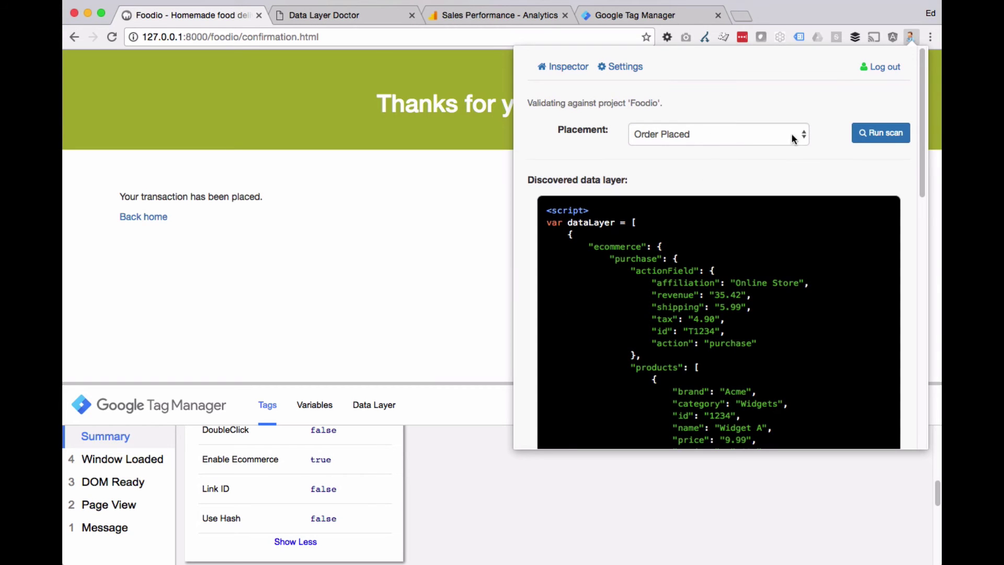
pyautogui.click(888, 132)
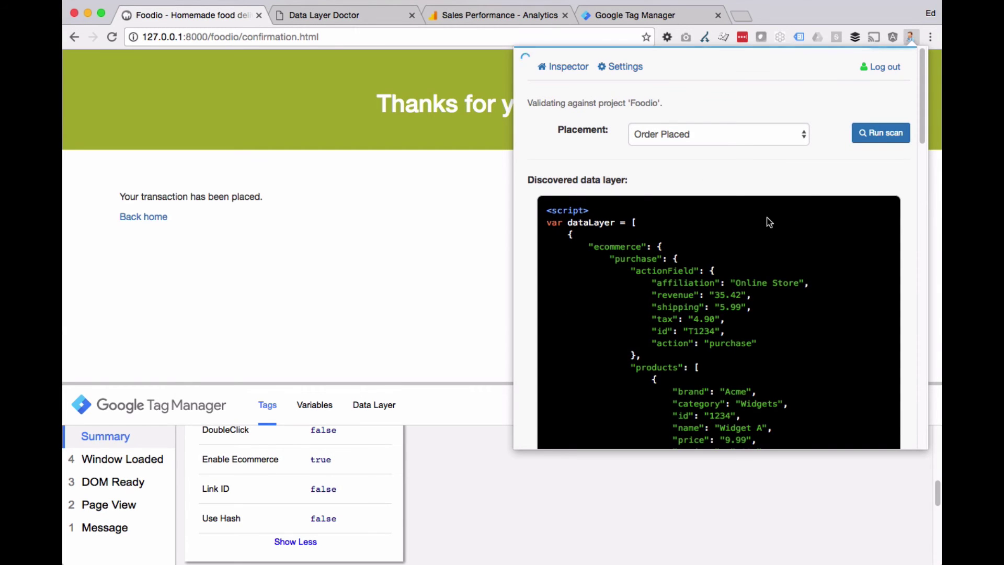
# Review the scan results, noting the missing Coupon and Product Coupon fields.
pyautogui.scroll(-15, 766, 218)
pyautogui.scroll(5, 767, 218)
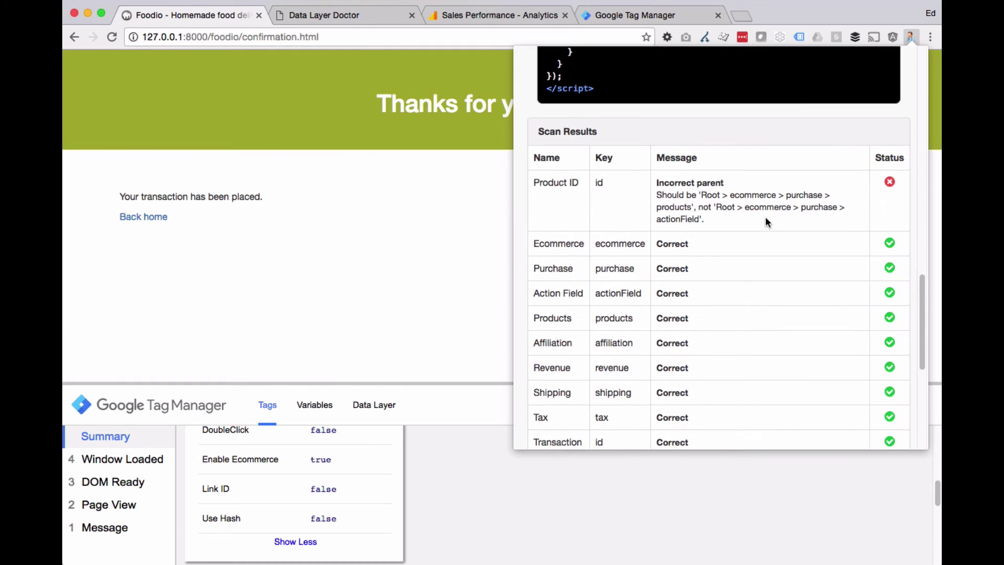
pyautogui.scroll(-5, 765, 216)
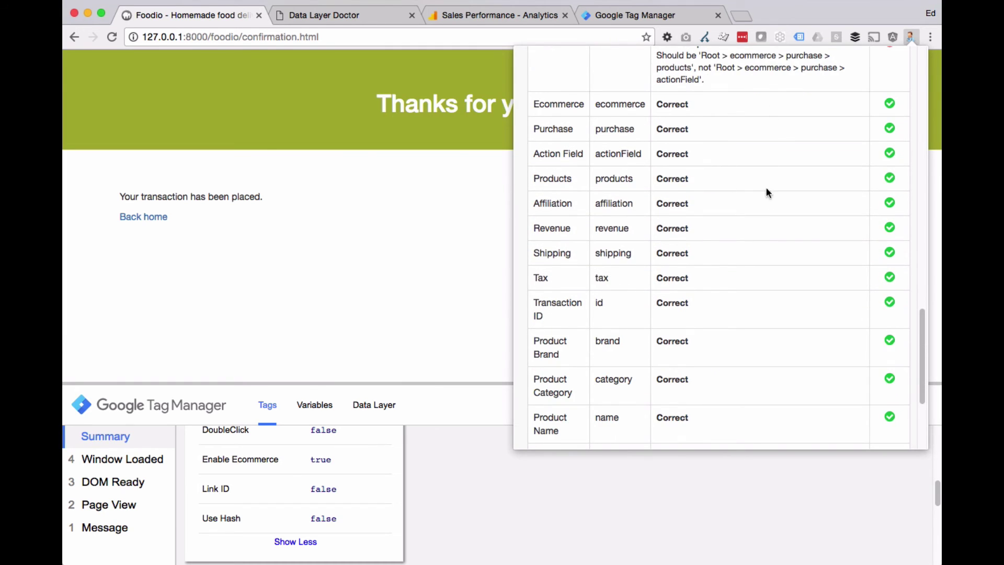
pyautogui.scroll(-6, 766, 188)
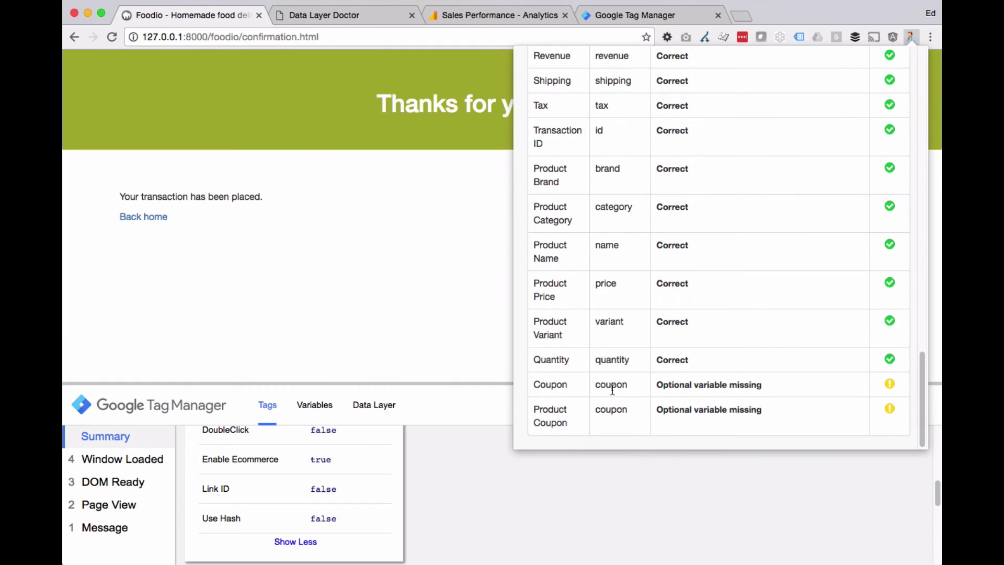
pyautogui.moveTo(539, 386); pyautogui.dragTo(571, 423)
pyautogui.click(699, 378)
# Compare the flagged Product ID 'Incorrect parent' with the products id key in the code.
pyautogui.scroll(12, 698, 361)
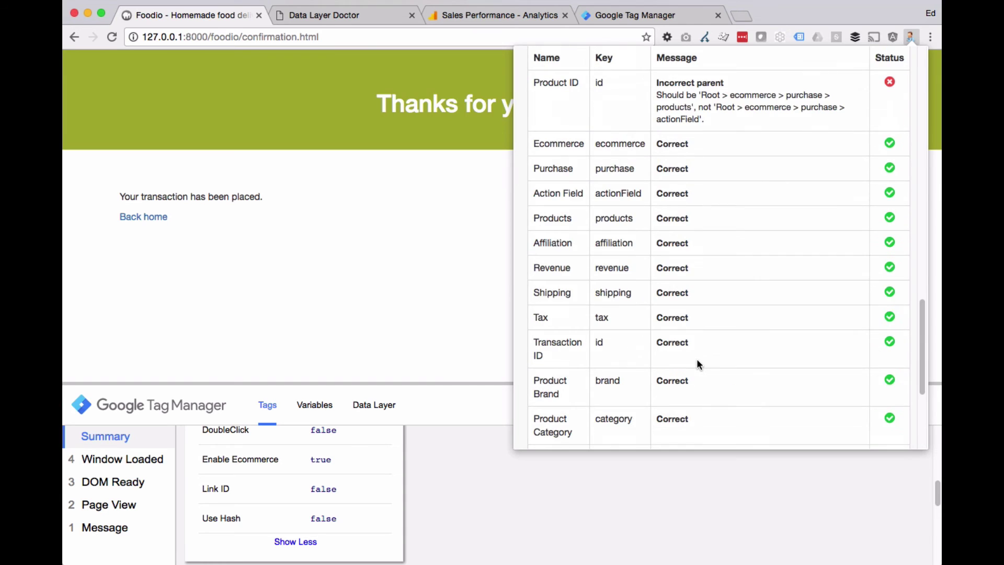
pyautogui.scroll(4, 672, 264)
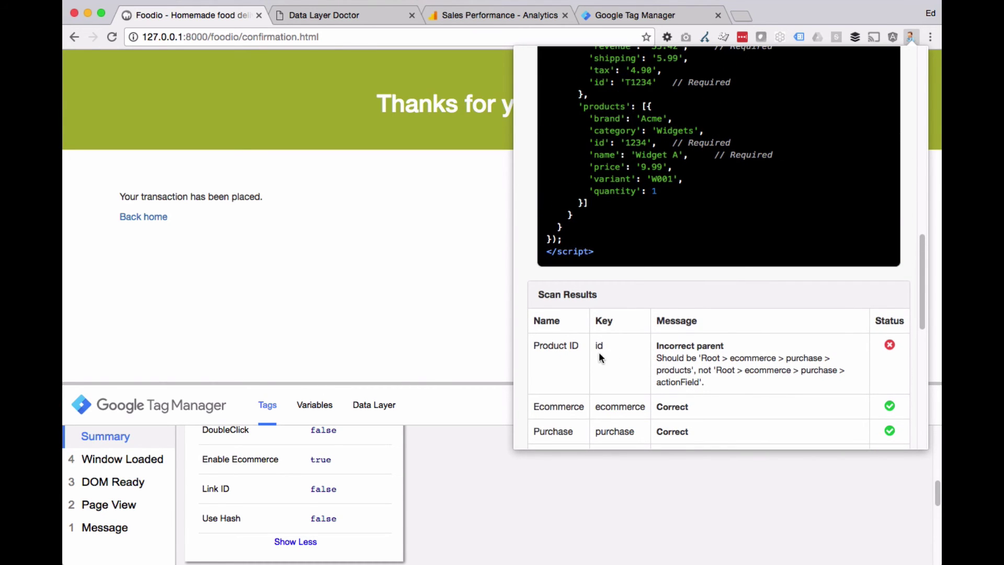
pyautogui.scroll(3, 599, 357)
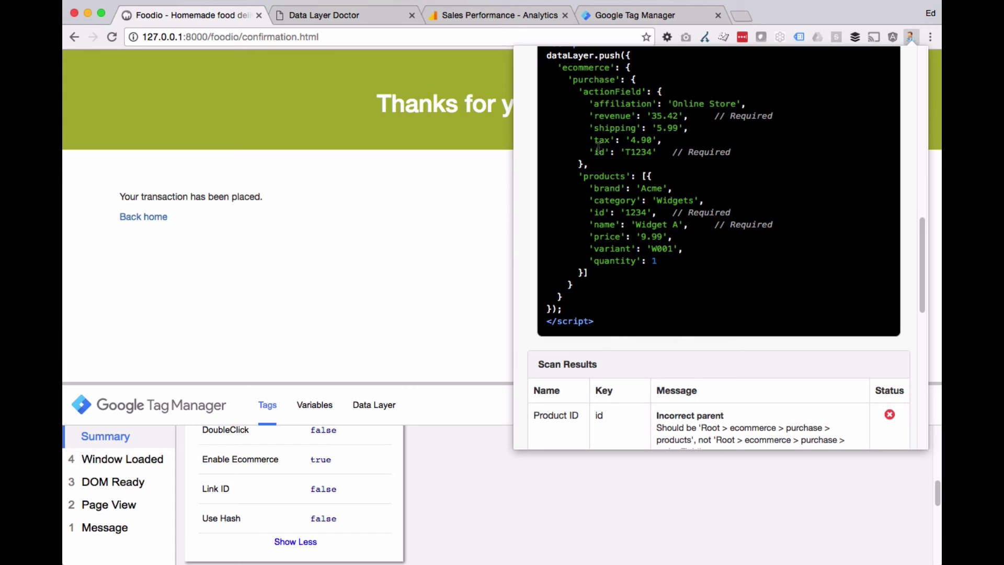
pyautogui.moveTo(597, 213); pyautogui.dragTo(612, 215)
pyautogui.click(650, 222)
pyautogui.scroll(-1, 646, 224)
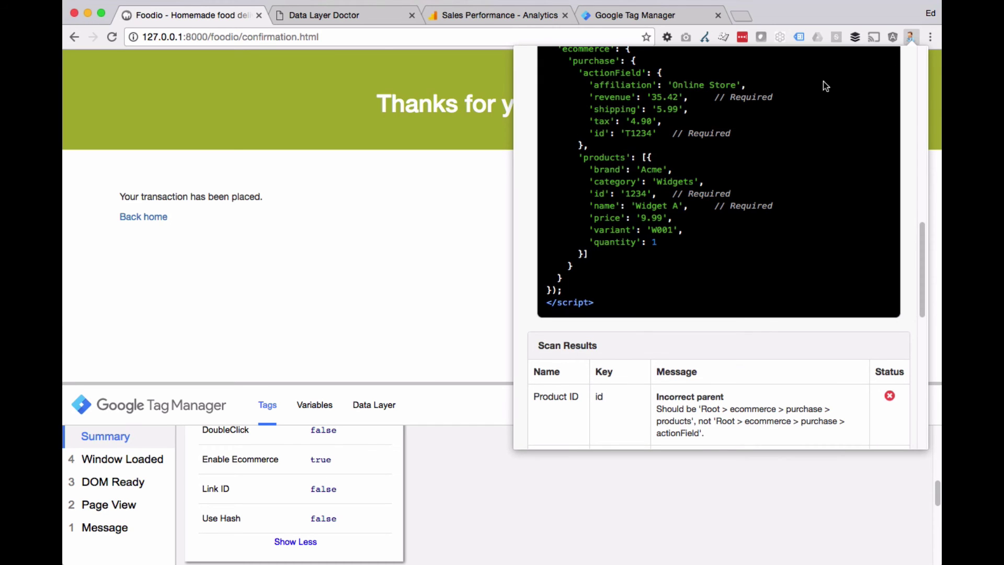
# In Analytics Admin, verify Enable Enhanced Ecommerce Reporting is ON, then return to Reporting.
pyautogui.click(910, 38)
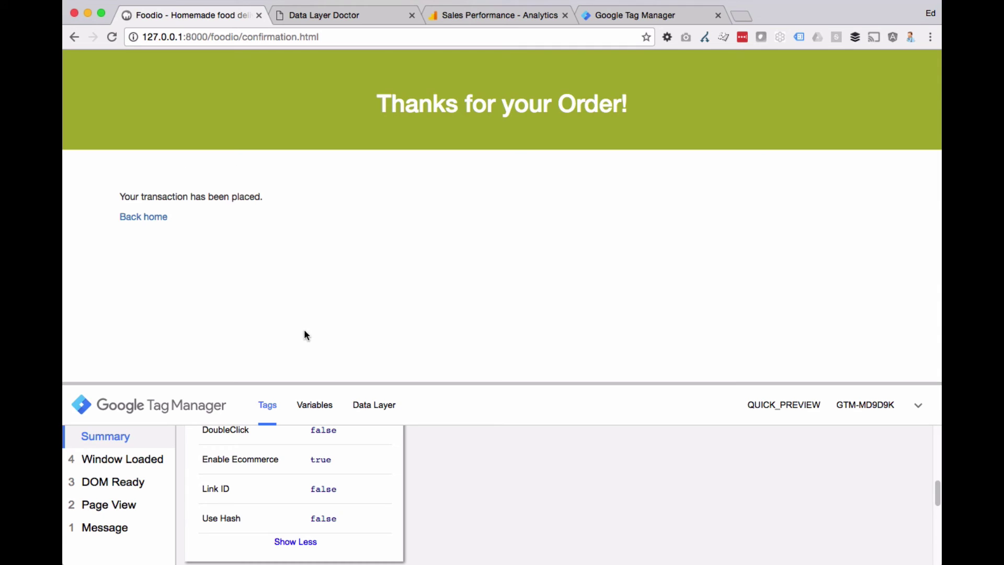
pyautogui.click(479, 16)
pyautogui.click(346, 109)
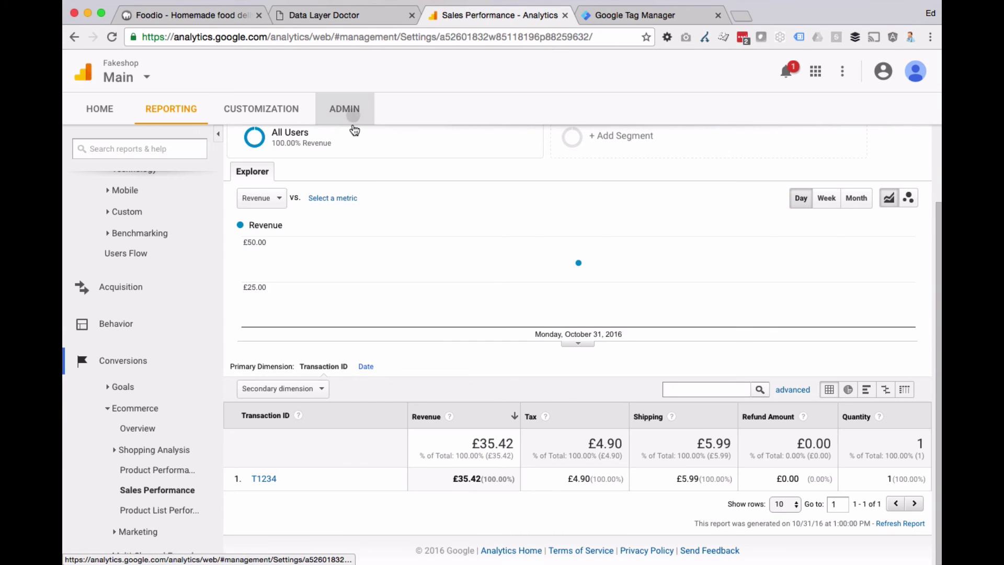
pyautogui.scroll(-1, 611, 347)
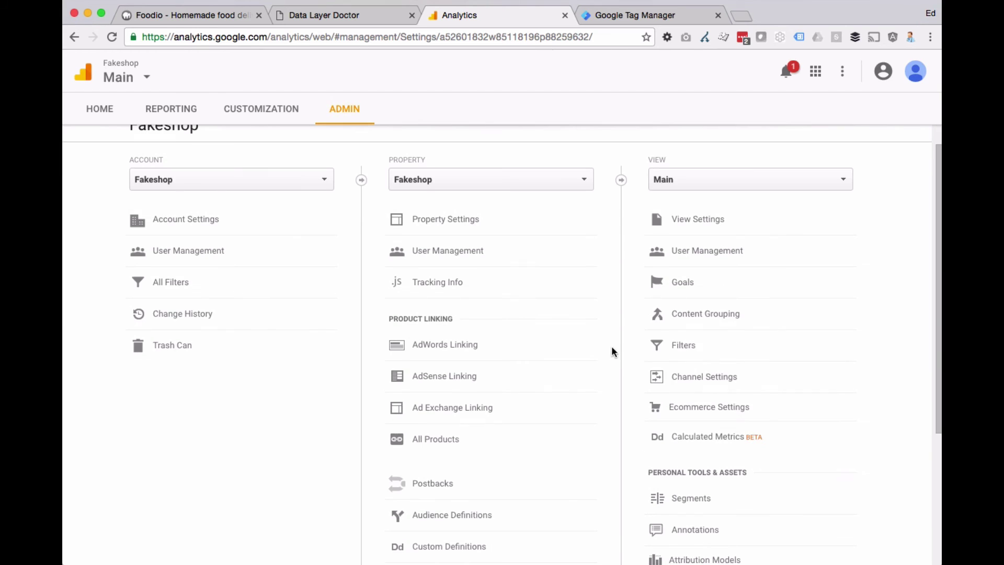
pyautogui.click(718, 410)
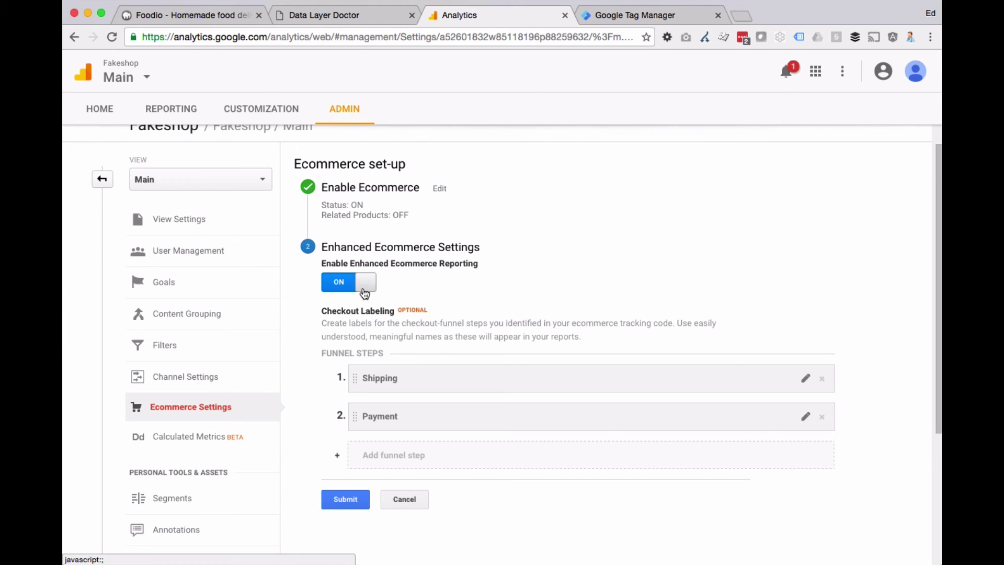
pyautogui.click(152, 109)
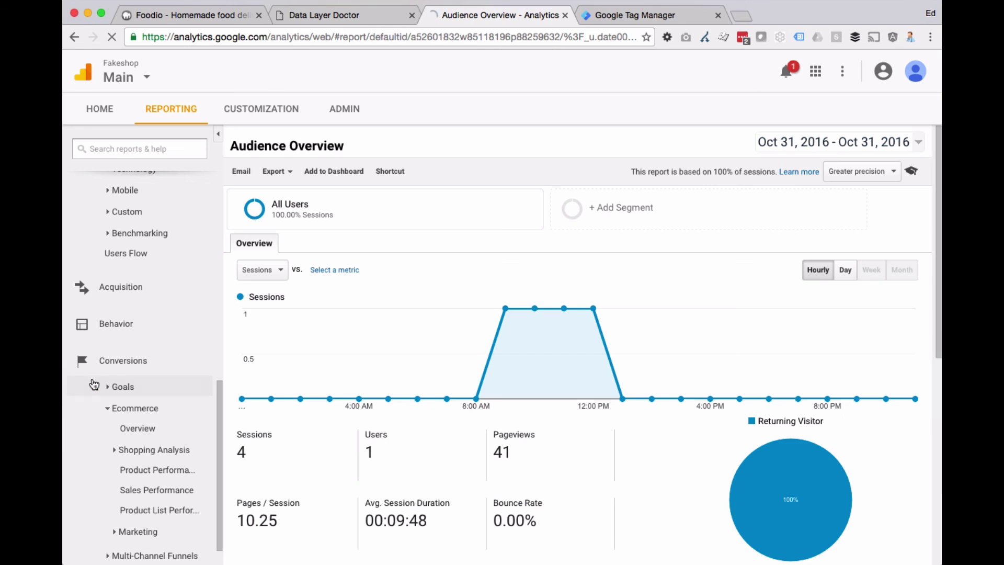
# Open Conversions > Ecommerce > Sales Performance and find T1234: £35.42 revenue, £4.90 tax.
pyautogui.scroll(-1, 121, 391)
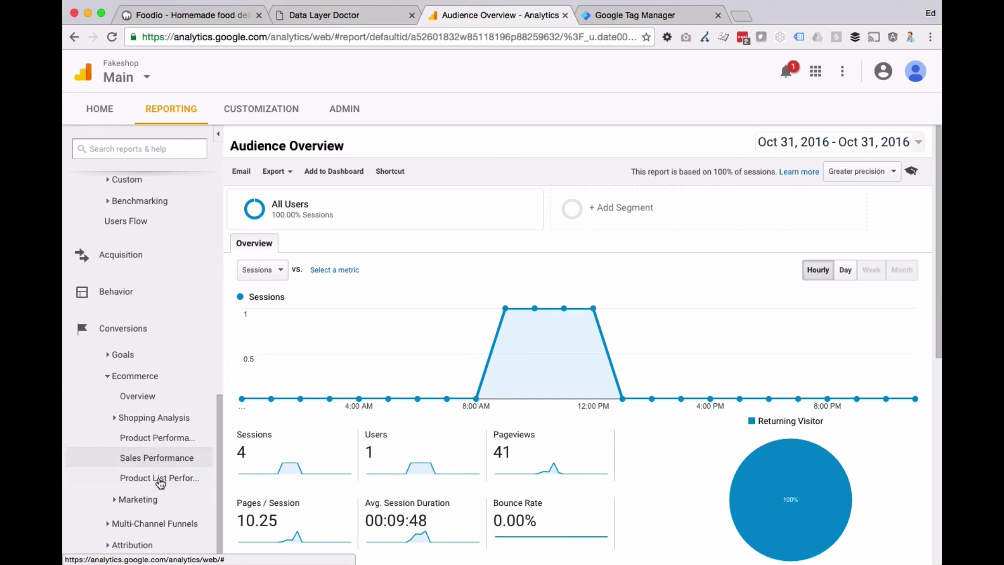
pyautogui.click(151, 458)
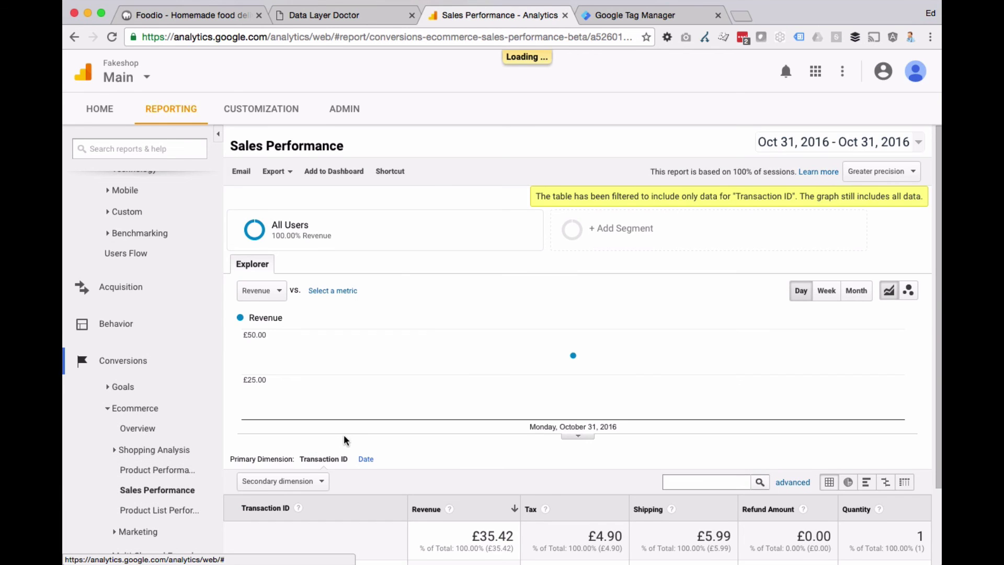
pyautogui.scroll(-2, 344, 434)
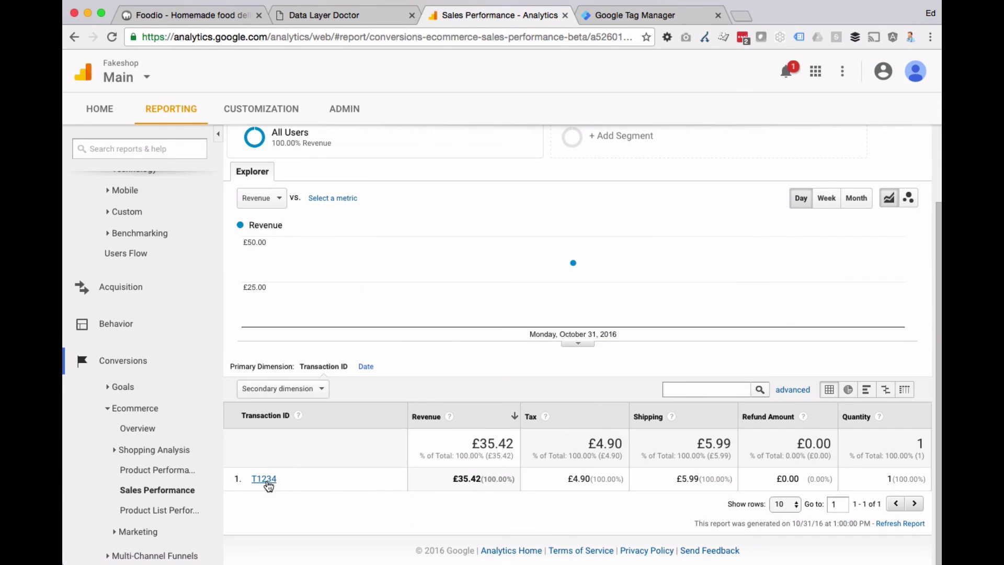
pyautogui.moveTo(436, 480); pyautogui.dragTo(706, 480)
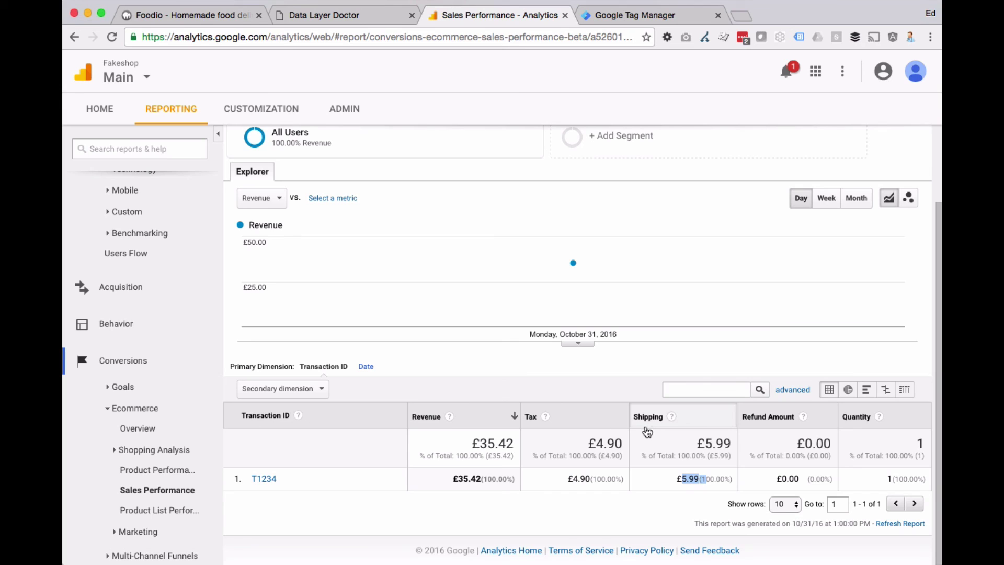
# Check confirmation.html's transaction id and 35.42 revenue against the Data Layer Doctor docs, unchanged.
pyautogui.click(307, 20)
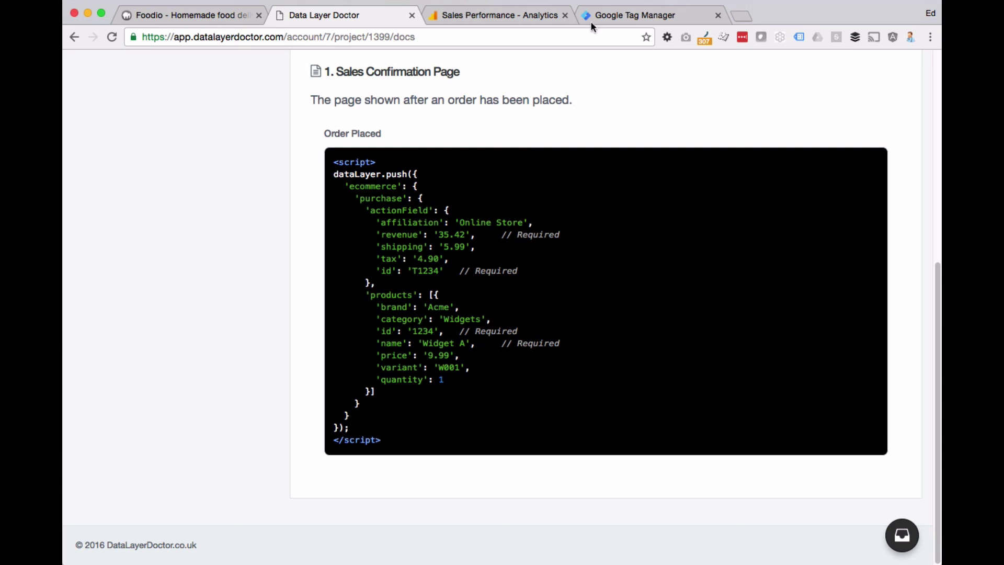
pyautogui.press('super+Tab')
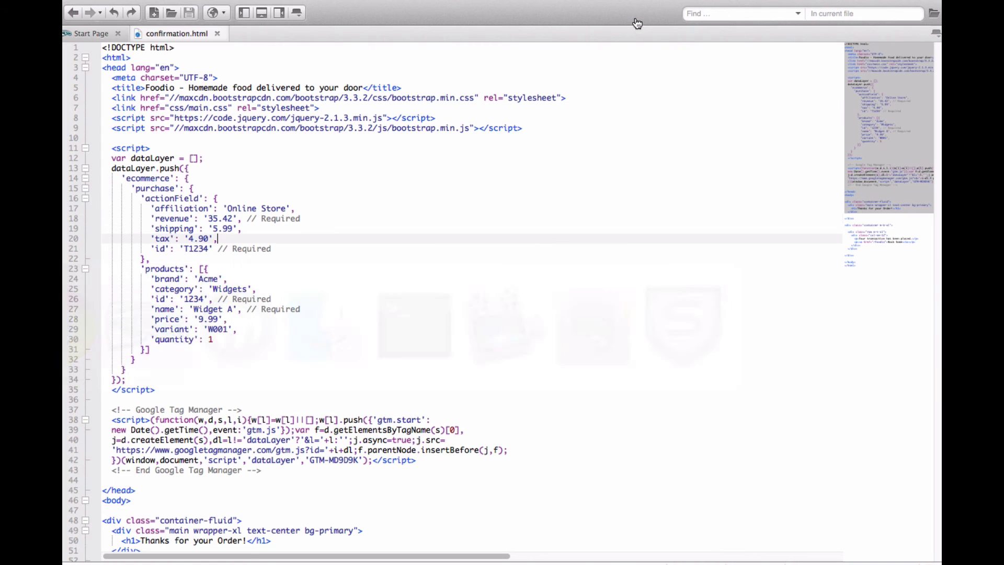
pyautogui.click(353, 249)
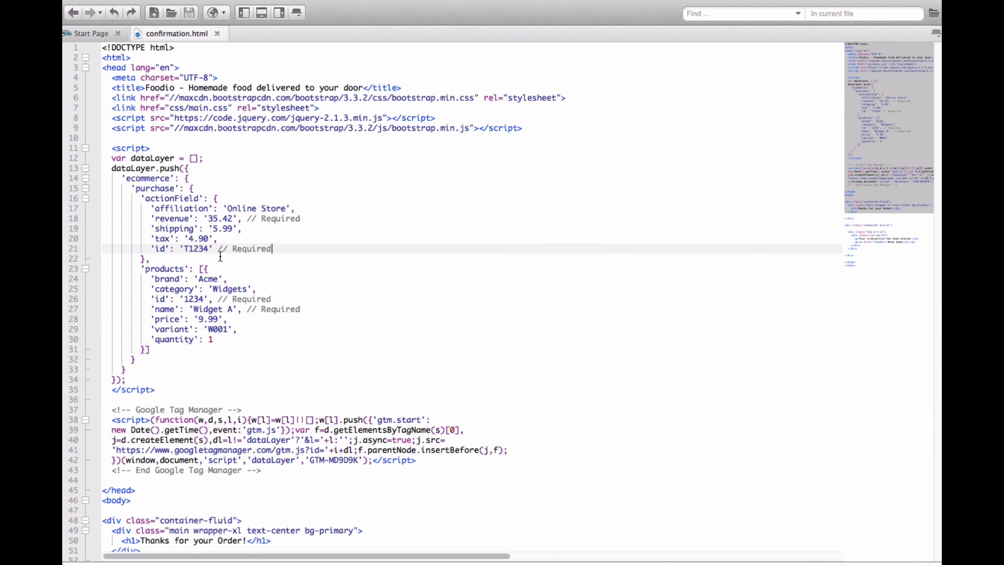
pyautogui.moveTo(208, 218); pyautogui.dragTo(230, 228)
pyautogui.click(230, 247)
pyautogui.press('super+Tab')
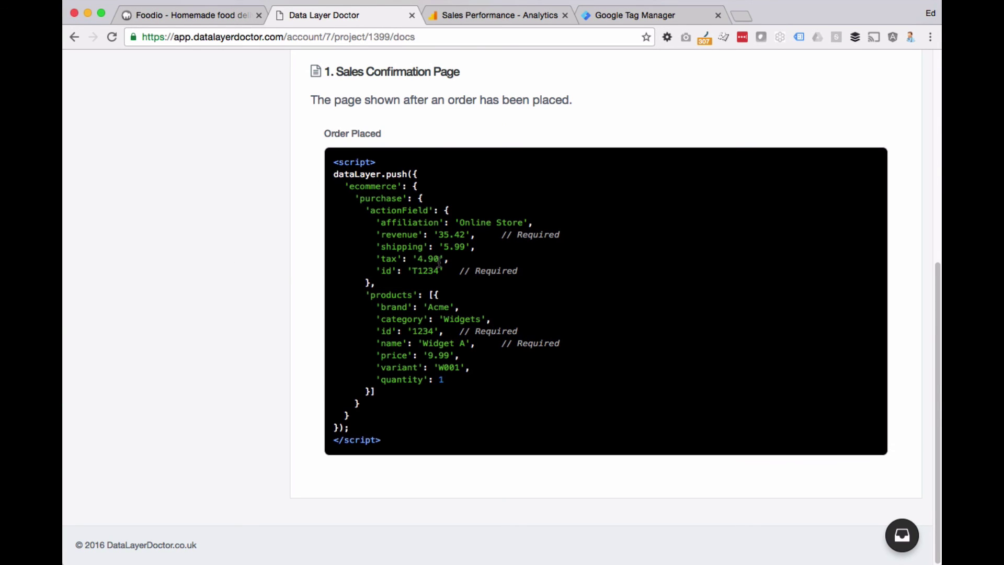
pyautogui.scroll(10, 225, 209)
pyautogui.scroll(-7, 330, 230)
pyautogui.scroll(1, 332, 178)
pyautogui.moveTo(332, 183); pyautogui.dragTo(466, 459)
pyautogui.click(455, 458)
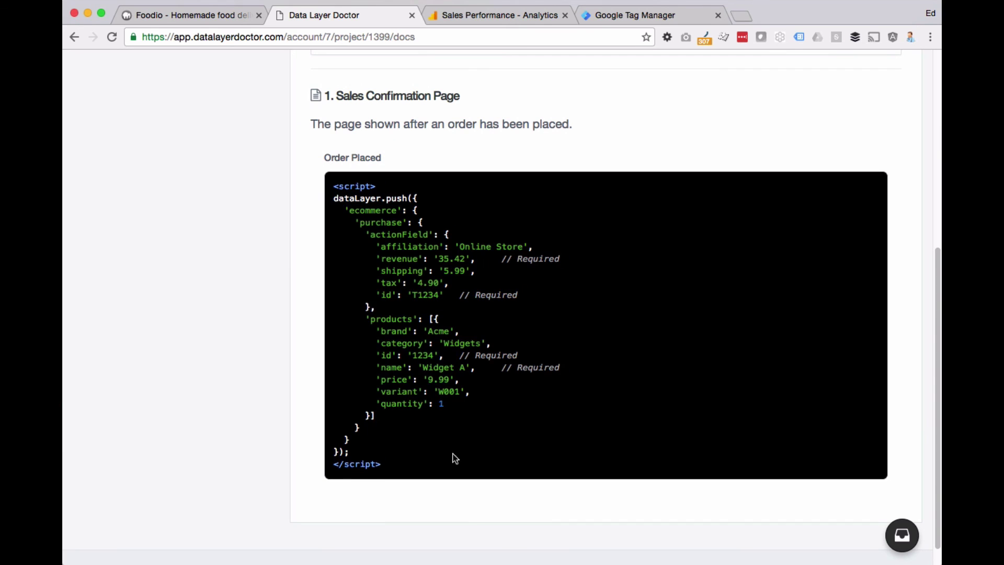
pyautogui.scroll(6, 231, 253)
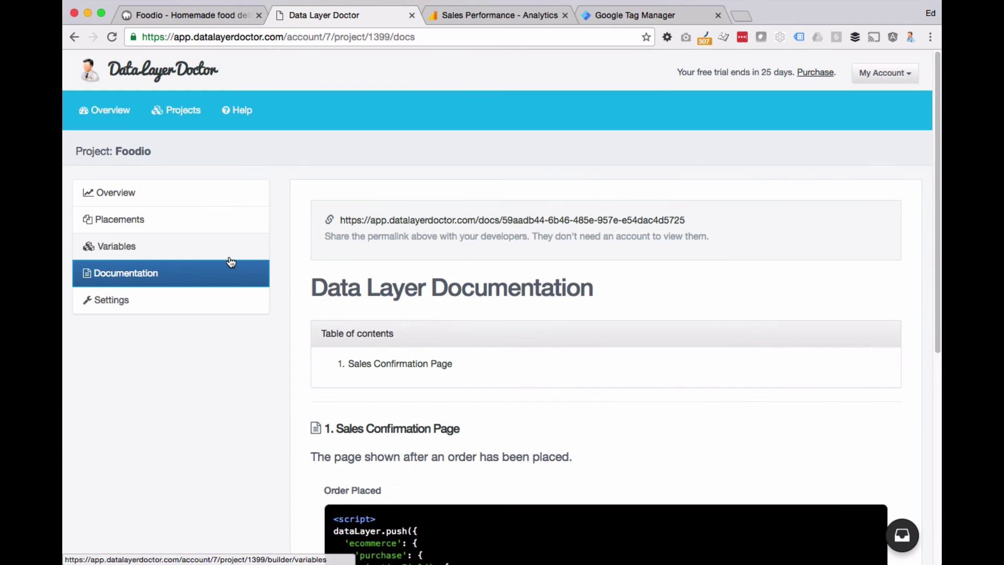
pyautogui.scroll(-6, 271, 314)
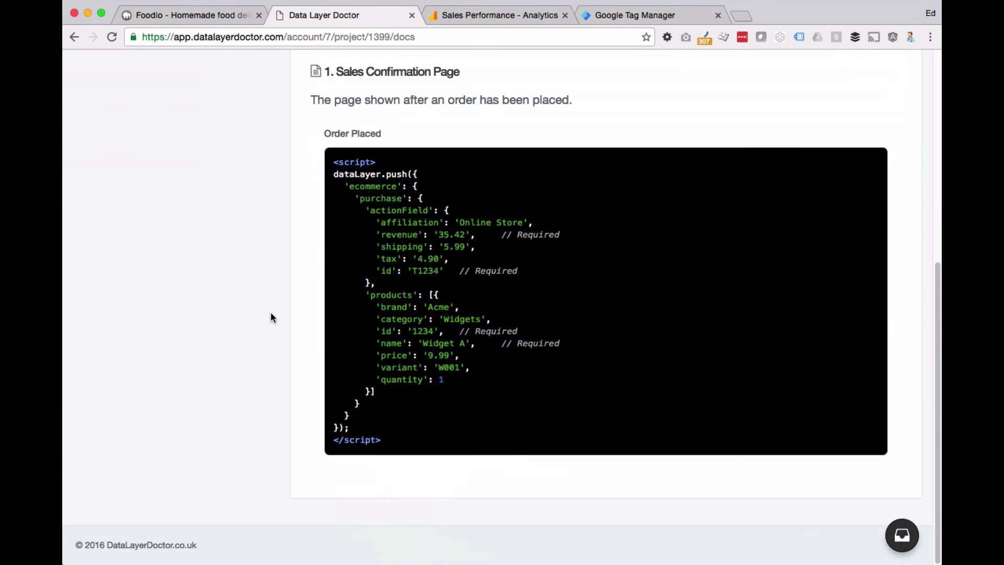